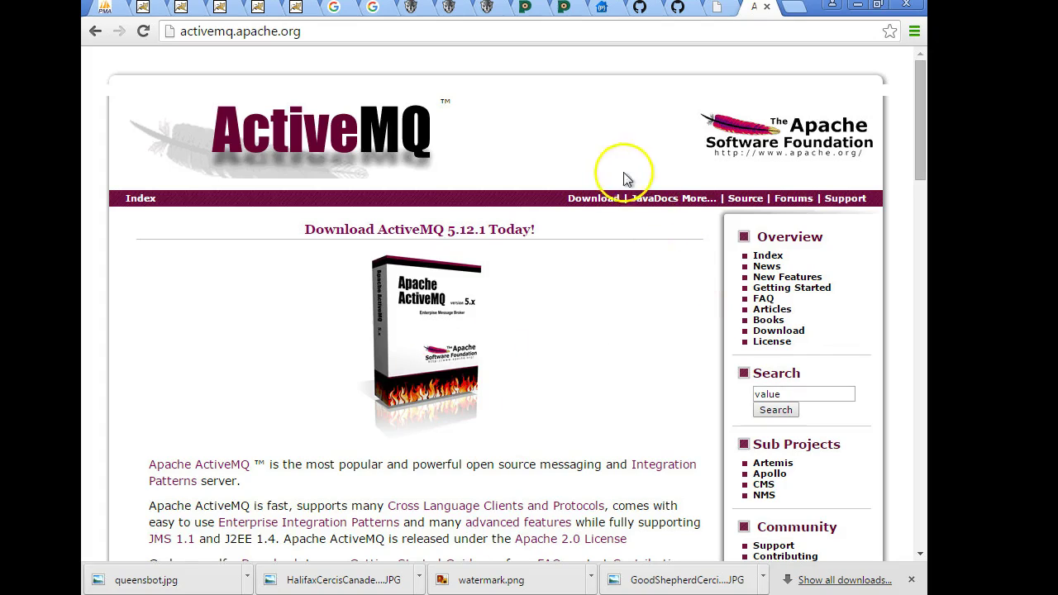
Download the Windows distribution apache-activemq-5.12.1-bin.zip from the ActiveMQ 5.12.1 release page
{"action": "left_click", "coordinate": [601, 199]}
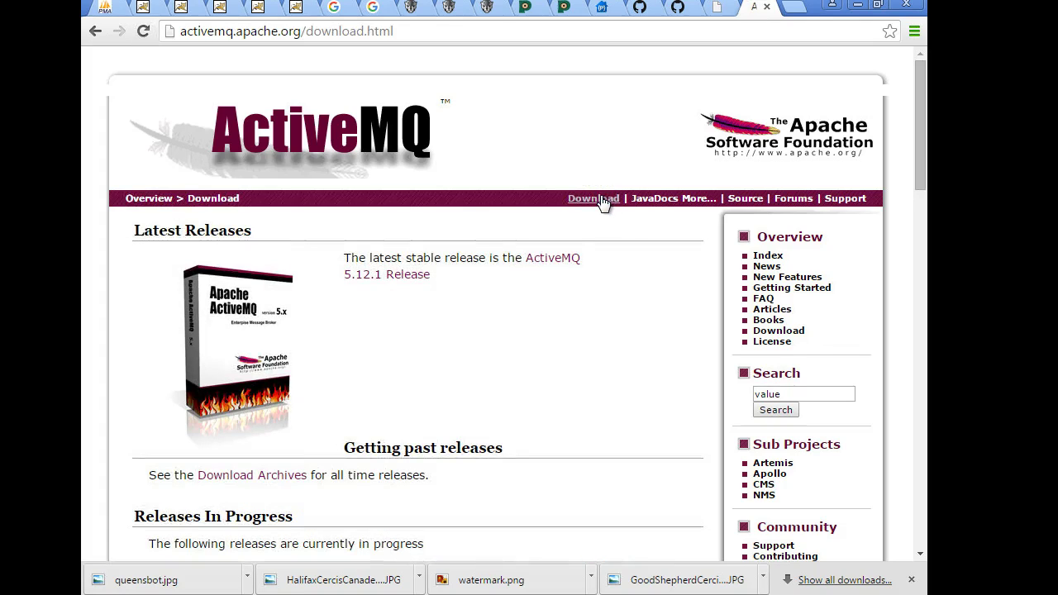
{"action": "scroll", "coordinate": [394, 216], "scroll_direction": "down", "scroll_amount": 1}
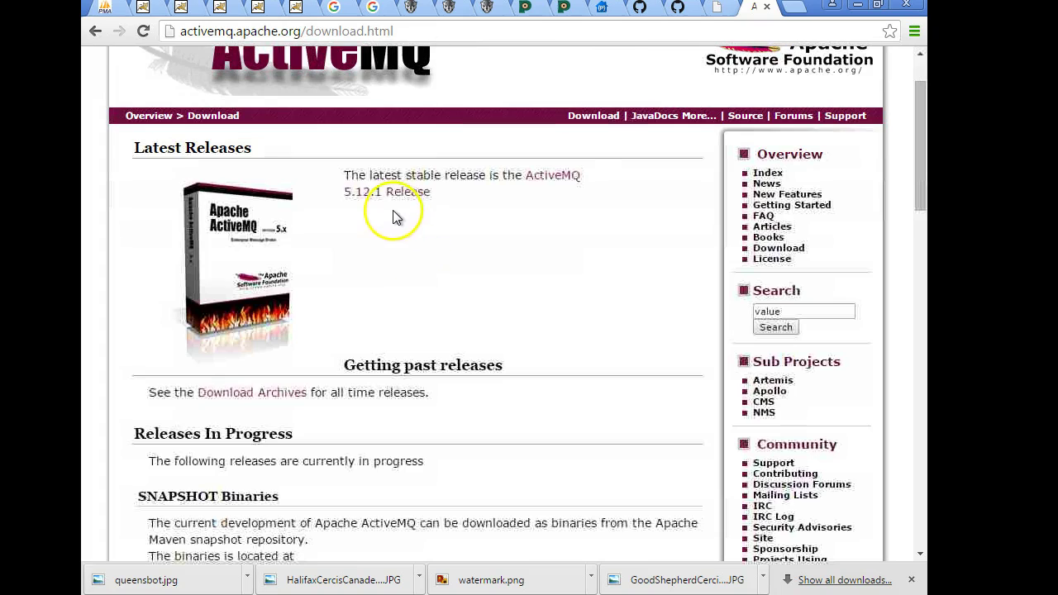
{"action": "left_click", "coordinate": [398, 192]}
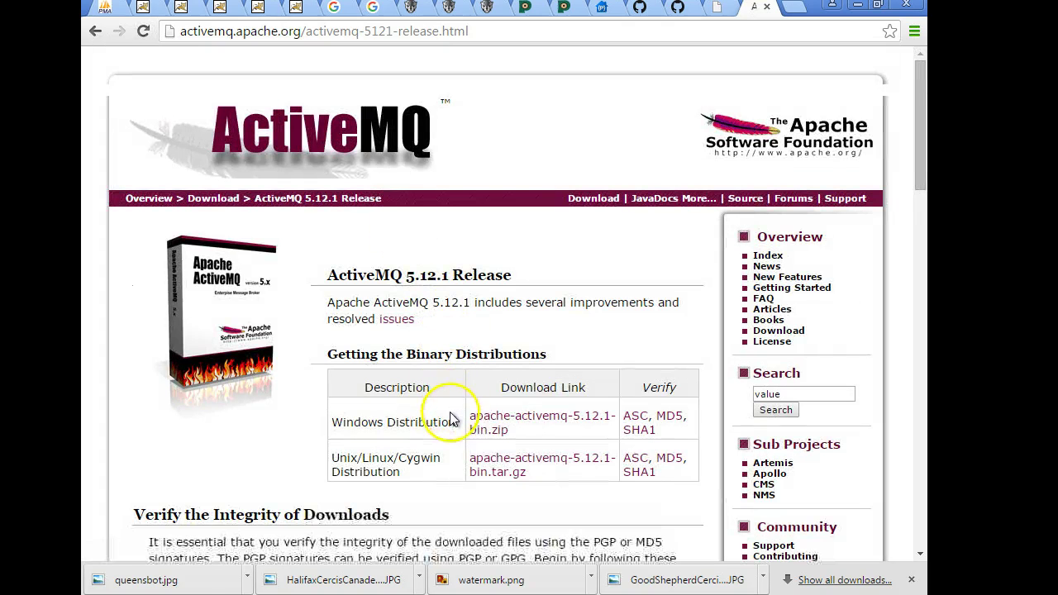
{"action": "left_click", "coordinate": [559, 422]}
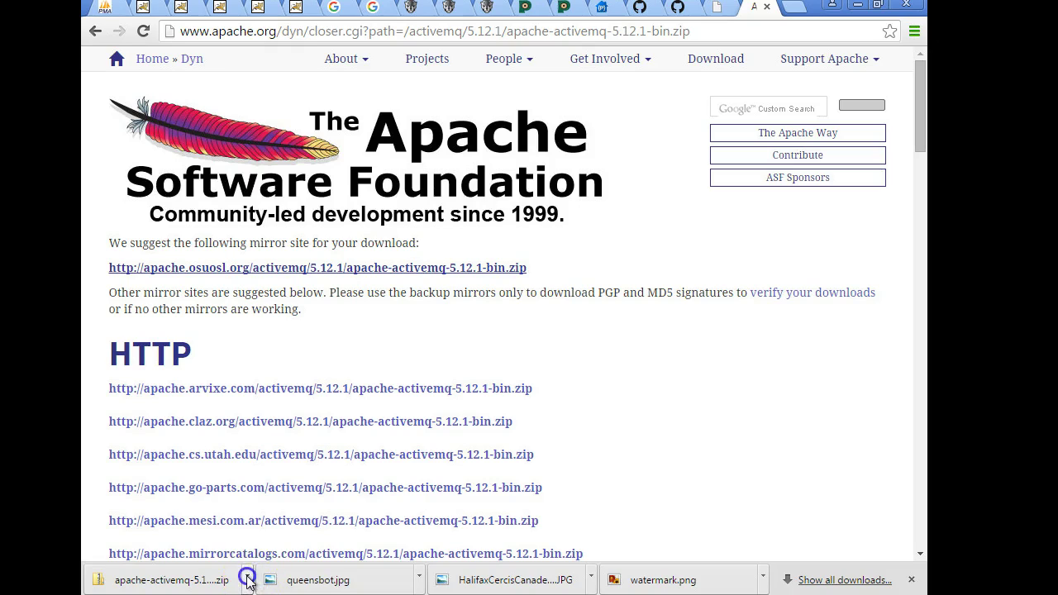
Open the downloaded ActiveMQ archive and copy the apache-activemq-5.12.1 folder inside it
{"action": "left_click", "coordinate": [247, 581]}
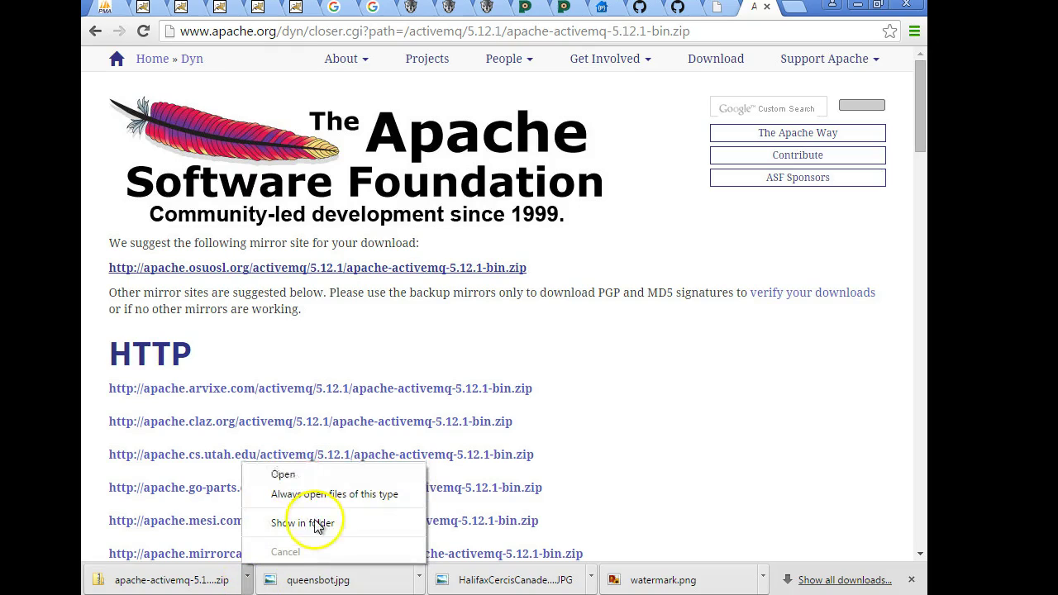
{"action": "left_click", "coordinate": [313, 476]}
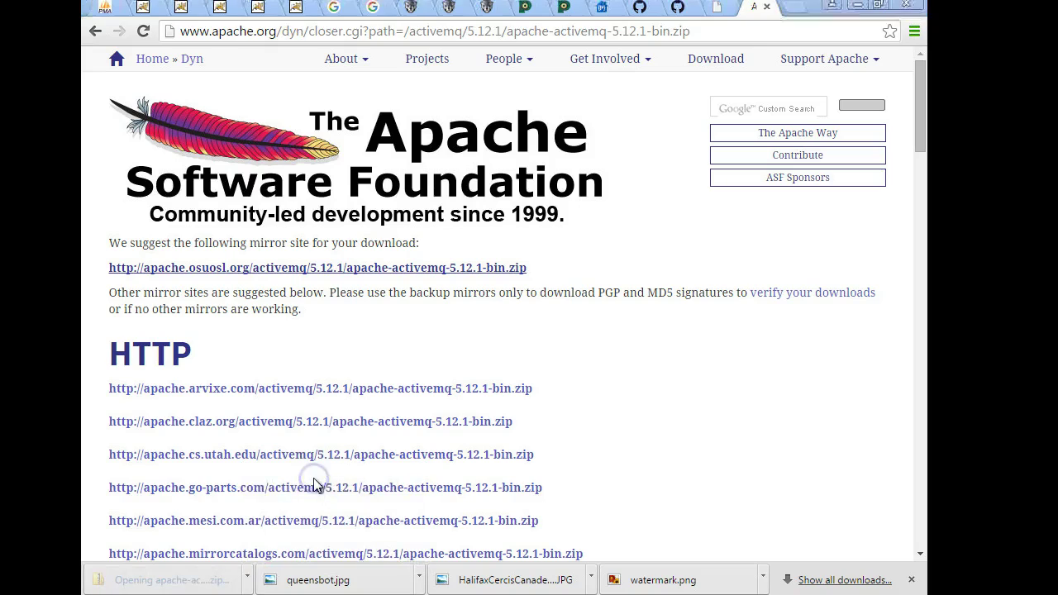
{"action": "left_click", "coordinate": [304, 110]}
{"action": "right_click", "coordinate": [303, 112]}
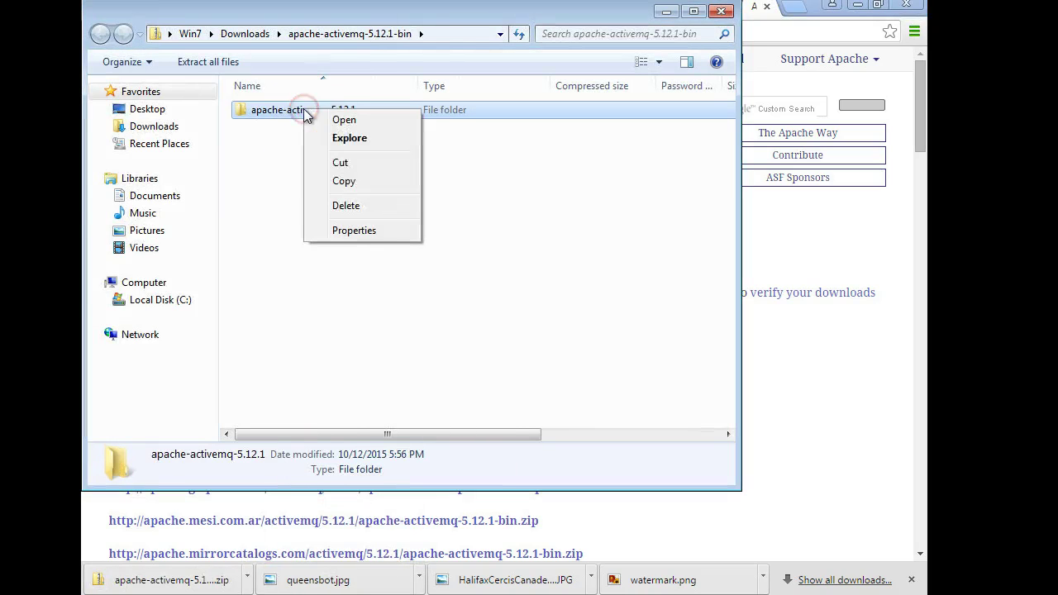
{"action": "left_click", "coordinate": [345, 181]}
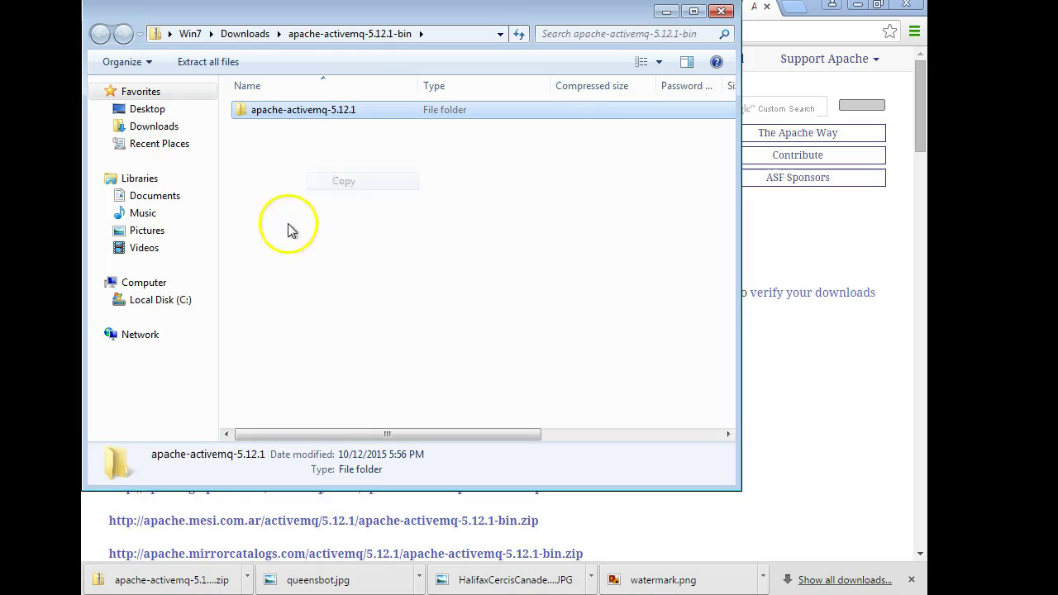
Paste the copied folder into C:\Programs and open its bin subfolder
{"action": "left_click", "coordinate": [151, 300]}
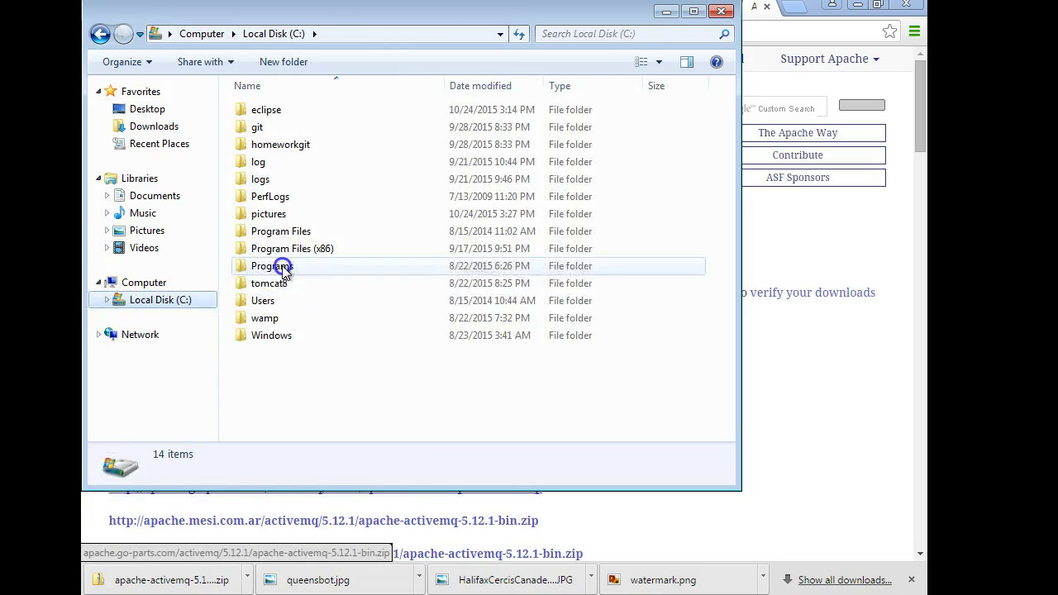
{"action": "double_click", "coordinate": [281, 269]}
{"action": "right_click", "coordinate": [282, 270]}
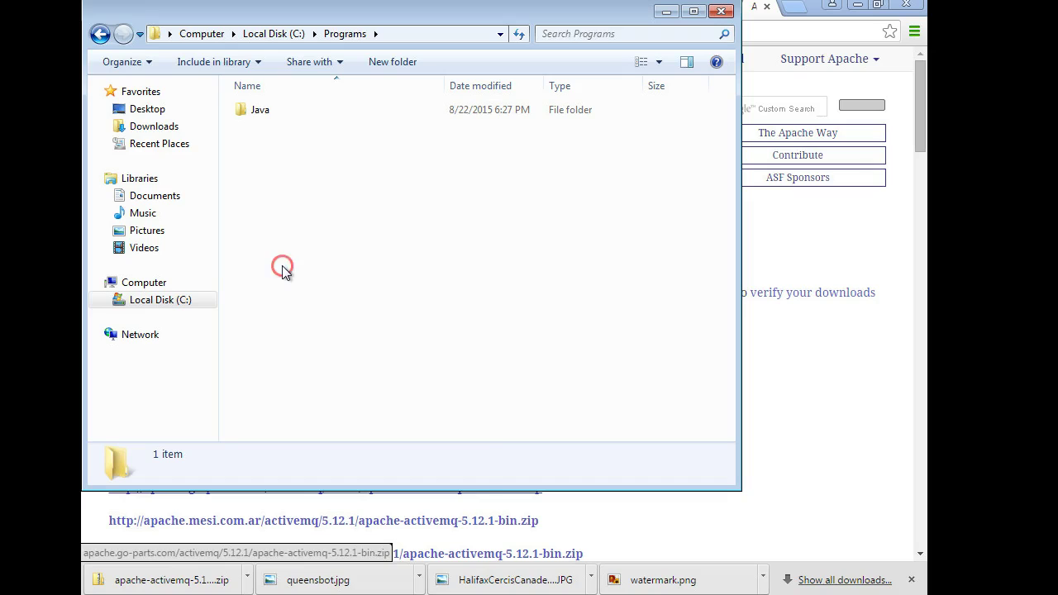
{"action": "left_click", "coordinate": [359, 382]}
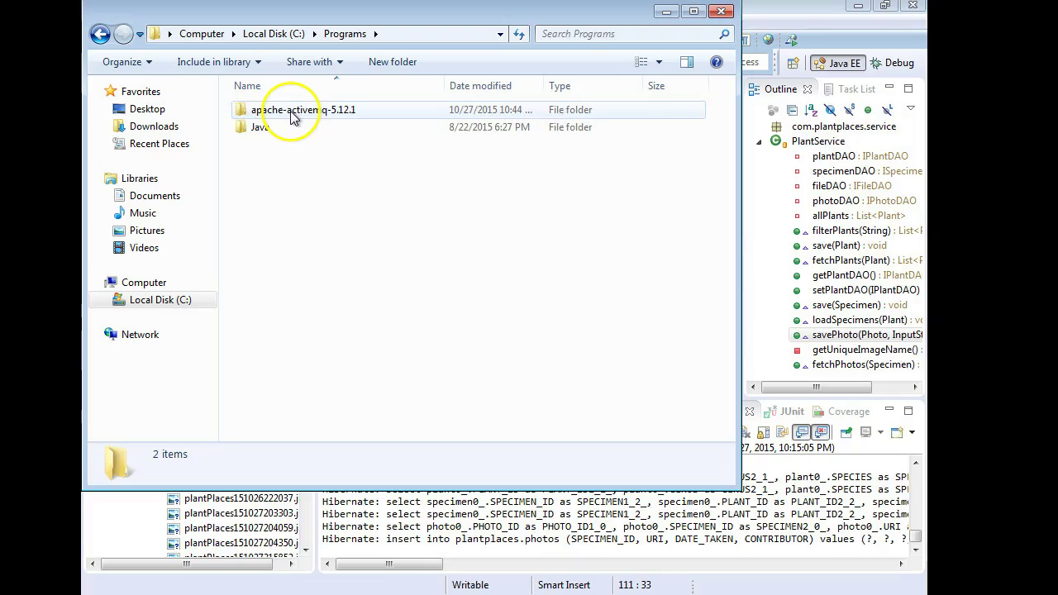
{"action": "double_click", "coordinate": [290, 112]}
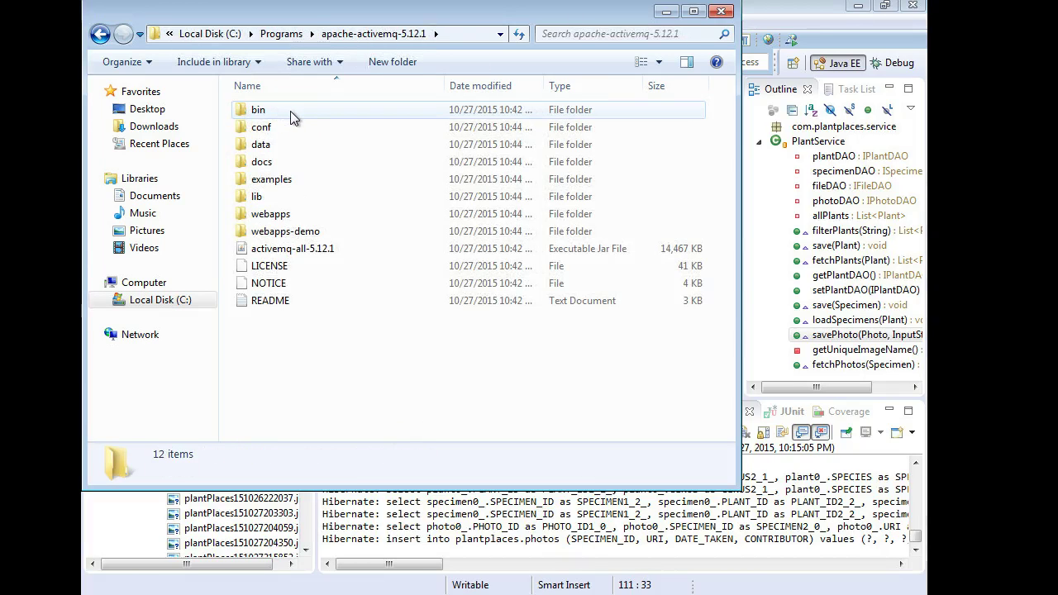
{"action": "double_click", "coordinate": [290, 111]}
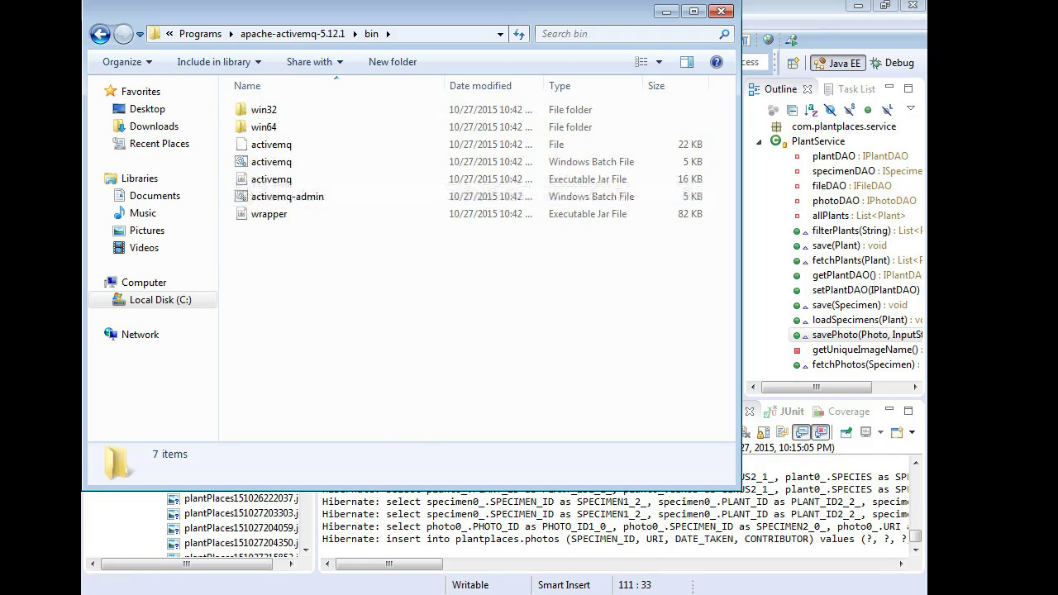
Open a command prompt with cmd and check for 64-bit Java by running java -d64 -version
{"action": "key", "text": "super"}
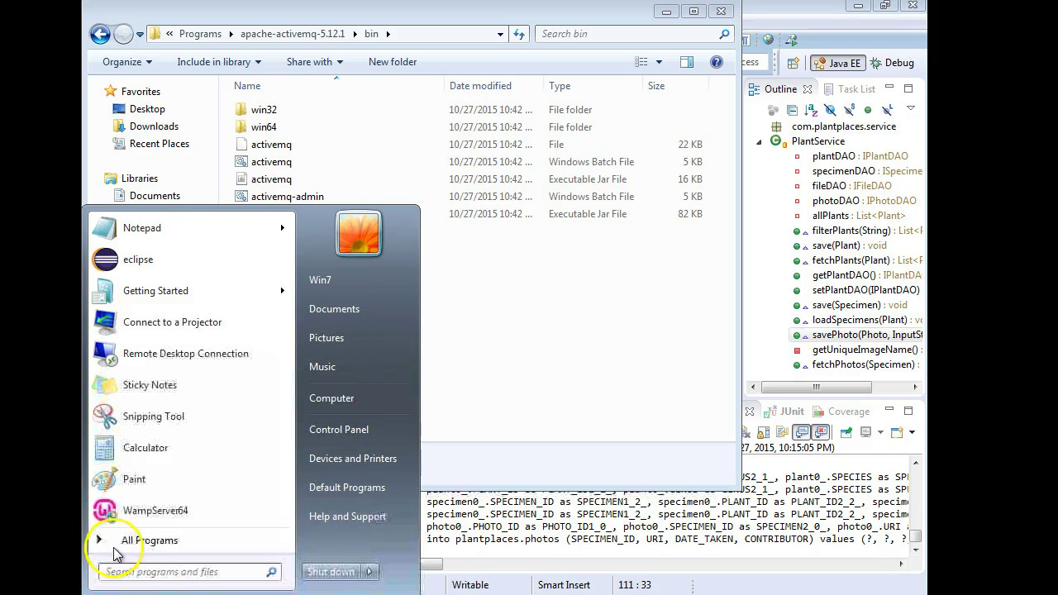
{"action": "type", "text": "cmd"}
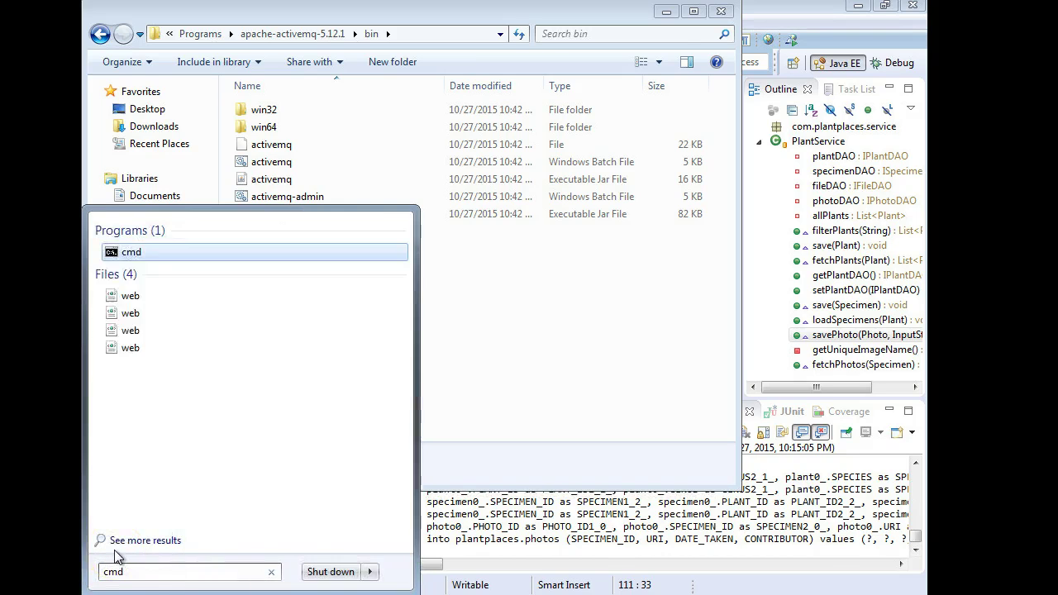
{"action": "key", "text": "Return"}
{"action": "left_click_drag", "start_coordinate": [354, 48], "coordinate": [506, 207]}
{"action": "left_click_drag", "start_coordinate": [506, 264], "coordinate": [499, 284]}
{"action": "left_click", "coordinate": [462, 362]}
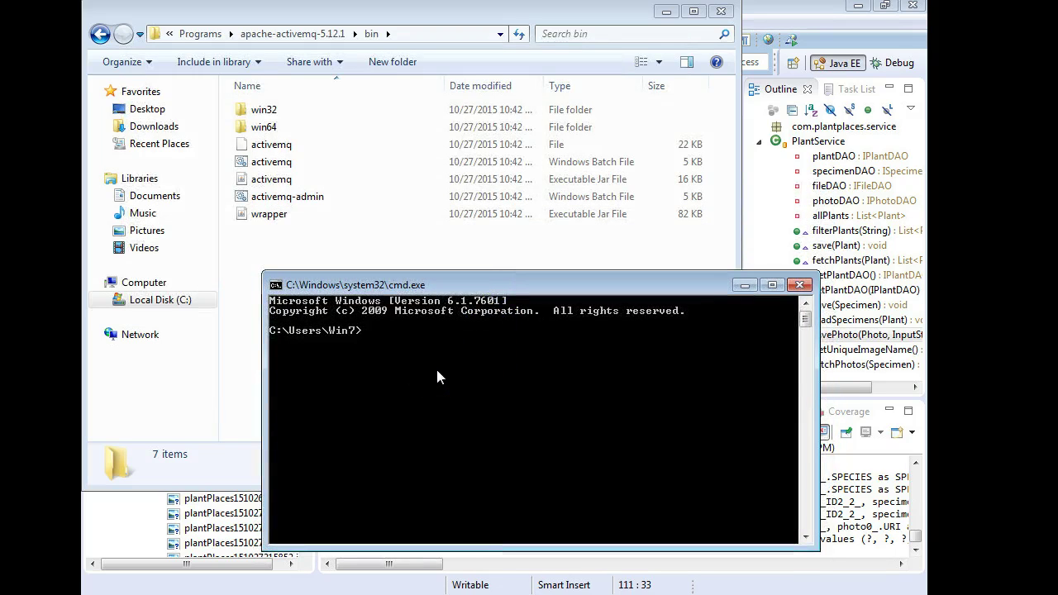
{"action": "type", "text": "java"}
{"action": "type", "text": "-d64 -version"}
{"action": "key", "text": "Return"}
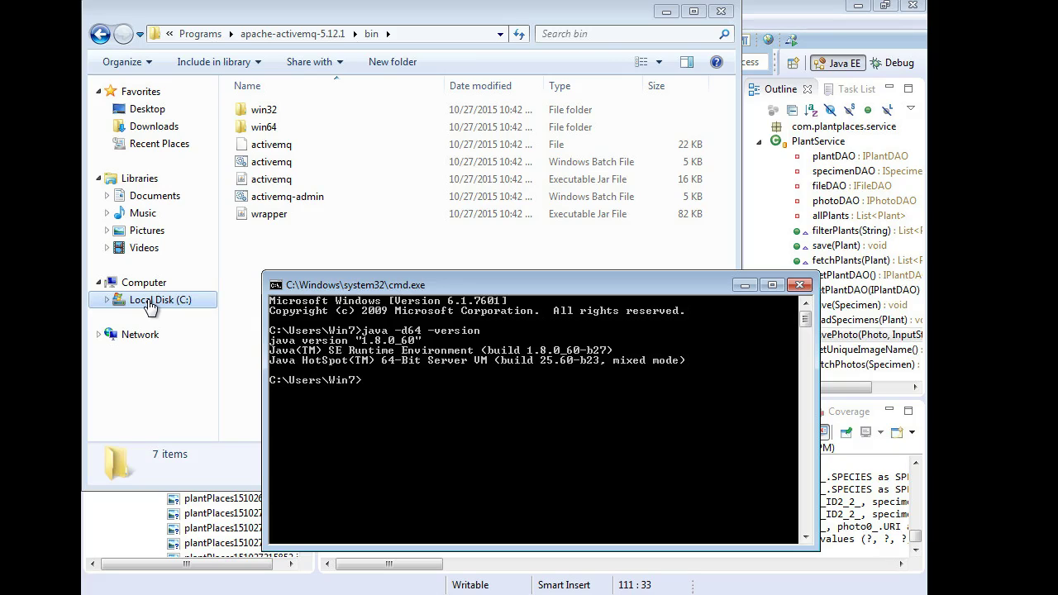
Open the win64 folder inside bin and launch a command prompt at that location
{"action": "left_click", "coordinate": [271, 130]}
{"action": "double_click", "coordinate": [271, 130]}
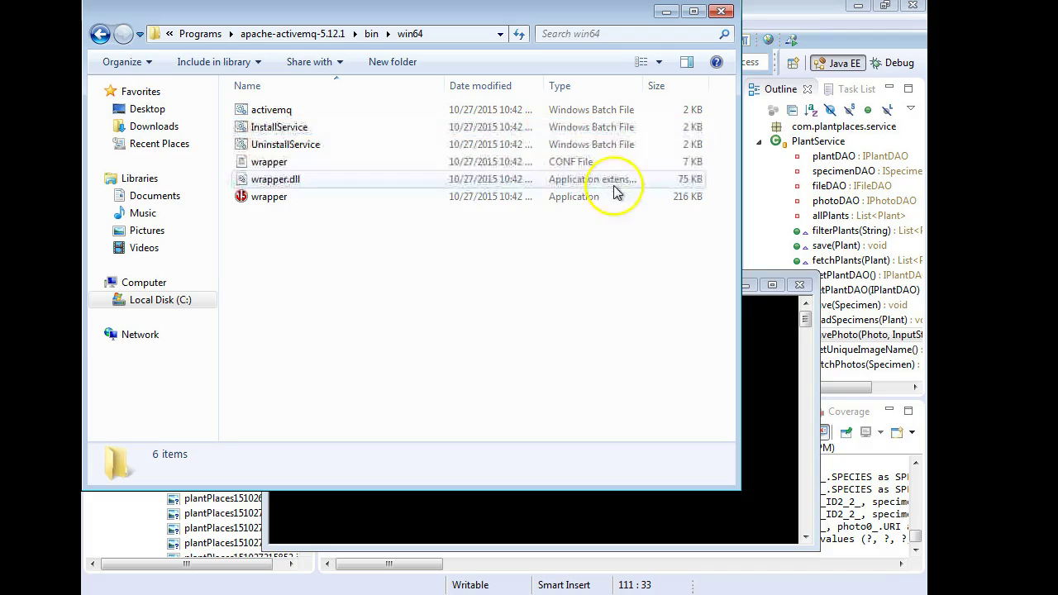
{"action": "left_click", "coordinate": [436, 37]}
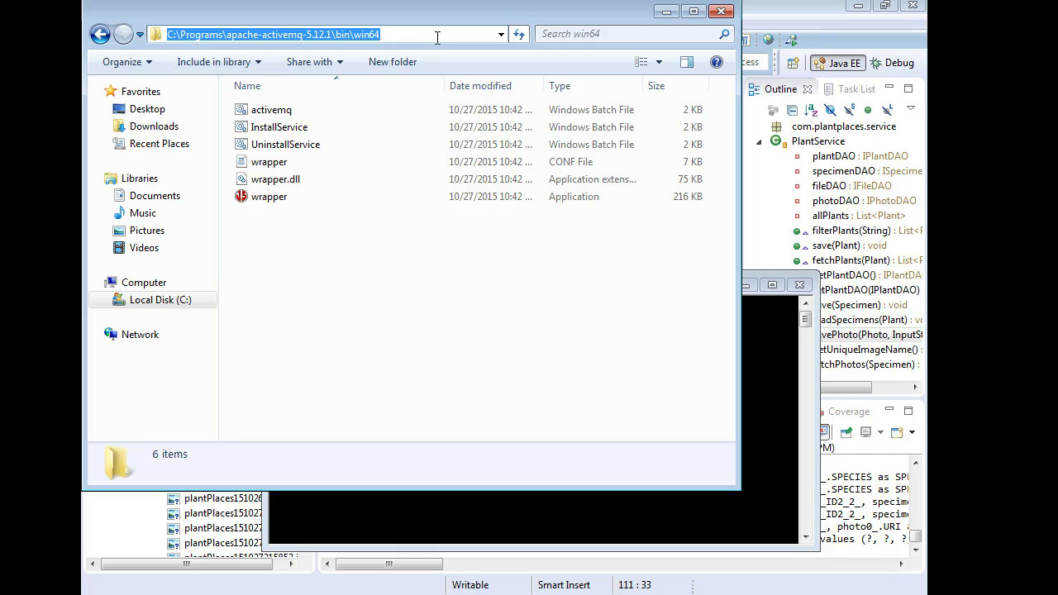
{"action": "type", "text": "cmd"}
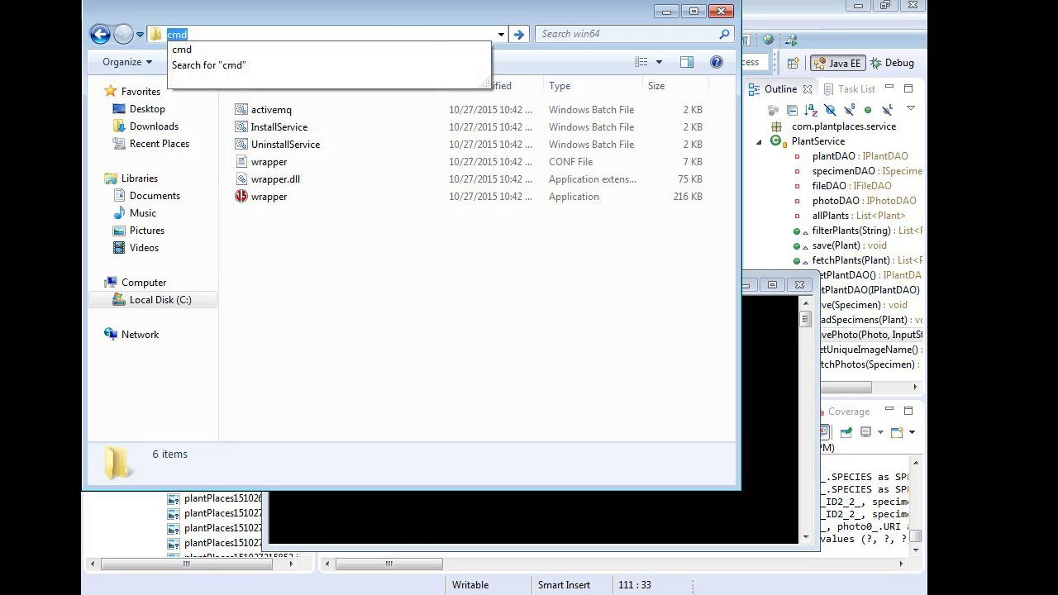
{"action": "key", "text": "Return"}
{"action": "left_click_drag", "start_coordinate": [447, 73], "coordinate": [540, 287]}
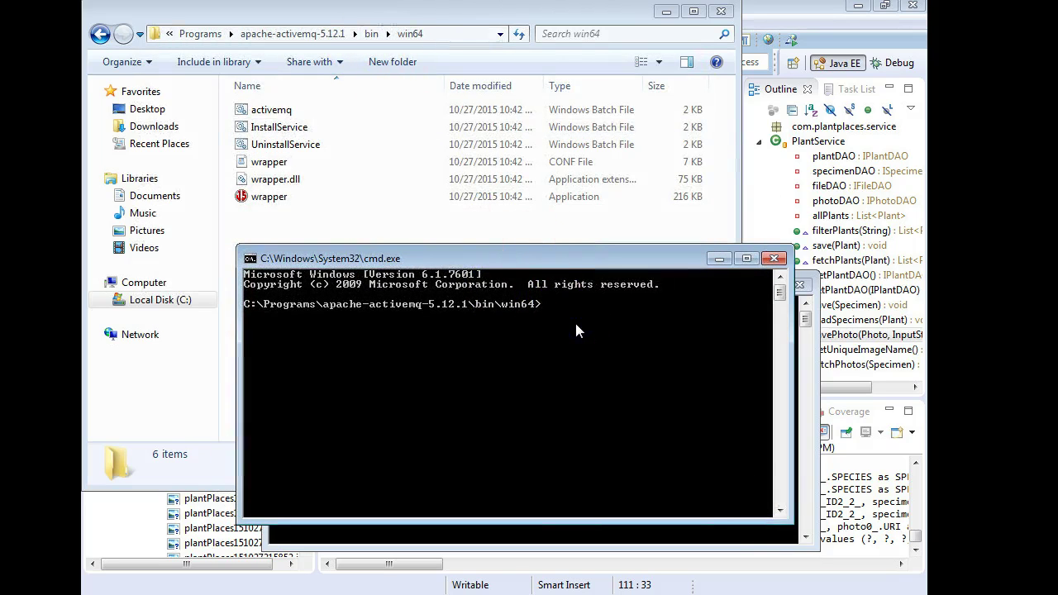
Try to run InstallService.bat from the win64 folder in the regular command prompt
{"action": "type", "text": "Insta"}
{"action": "key", "text": "Tab"}
{"action": "key", "text": "Return"}
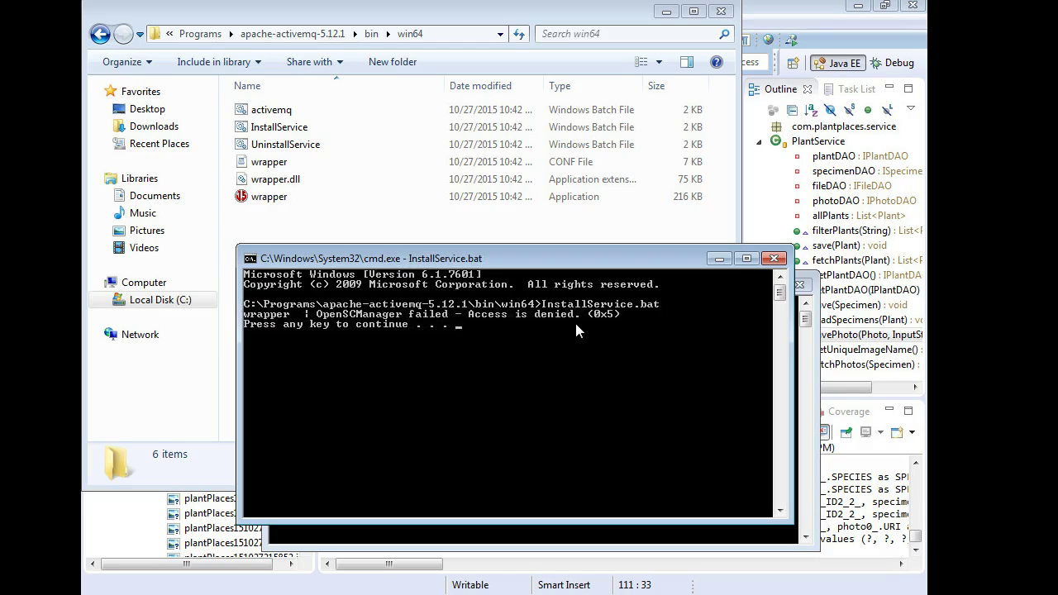
{"action": "key", "text": "Return"}
Launch Command Prompt with administrator rights
{"action": "left_click", "coordinate": [576, 339]}
{"action": "right_click", "coordinate": [574, 344]}
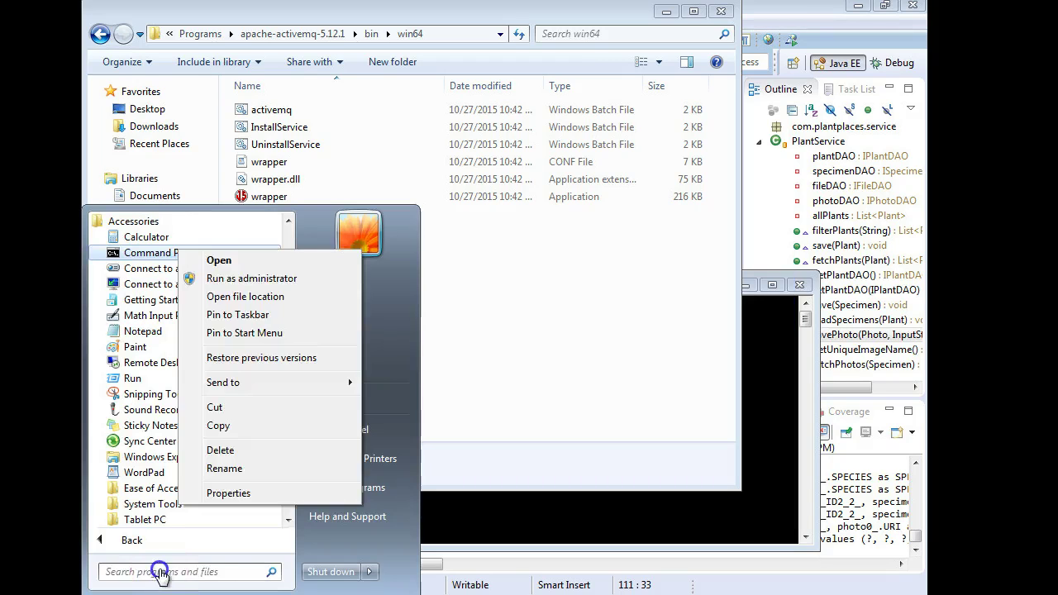
{"action": "left_click", "coordinate": [149, 570]}
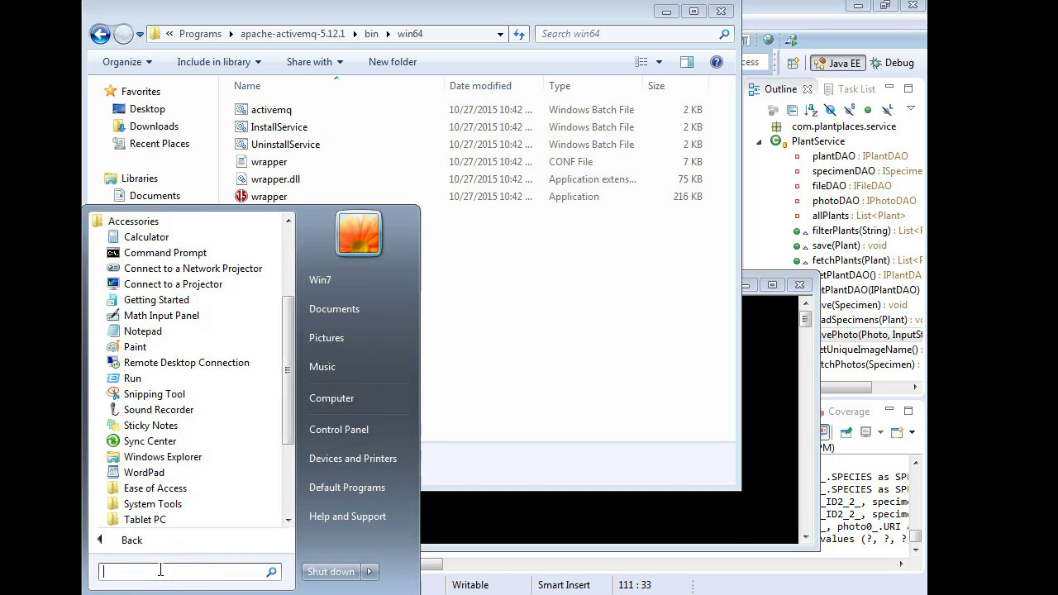
{"action": "left_click", "coordinate": [129, 541]}
{"action": "left_click", "coordinate": [127, 542]}
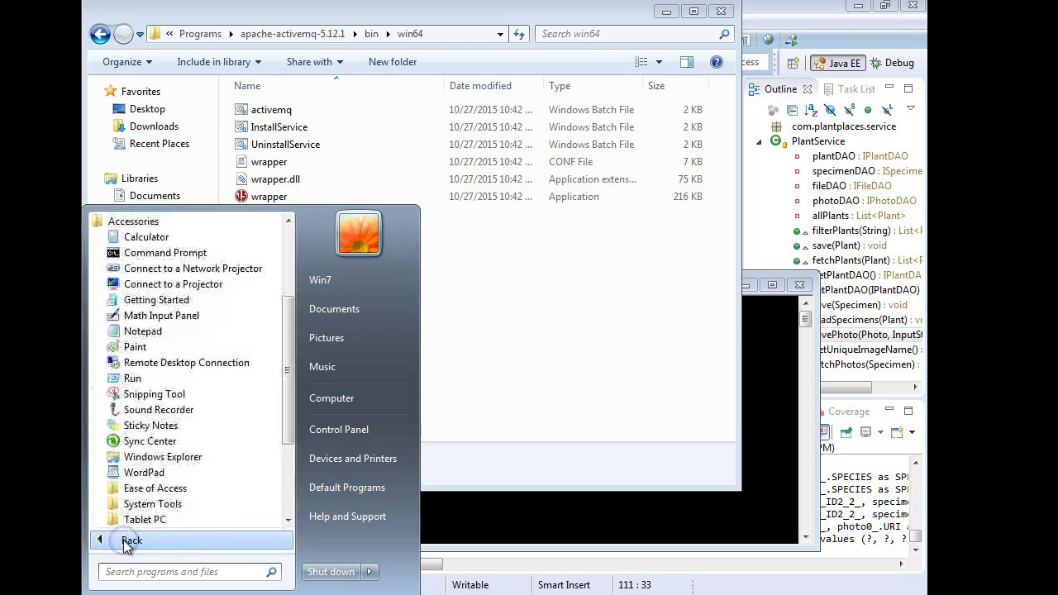
{"action": "right_click", "coordinate": [149, 260]}
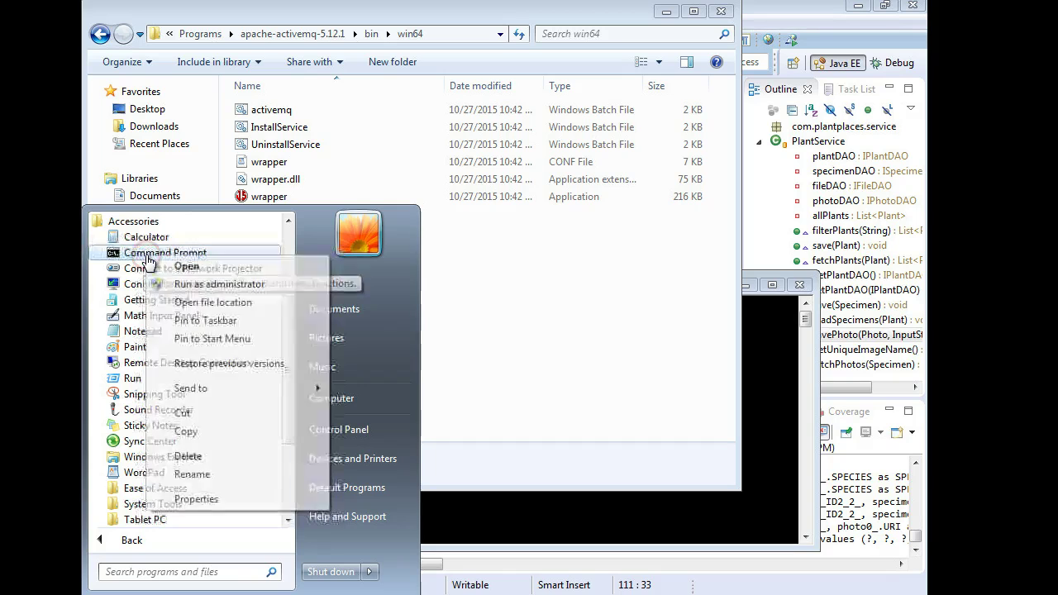
{"action": "left_click", "coordinate": [193, 286]}
{"action": "left_click", "coordinate": [343, 380]}
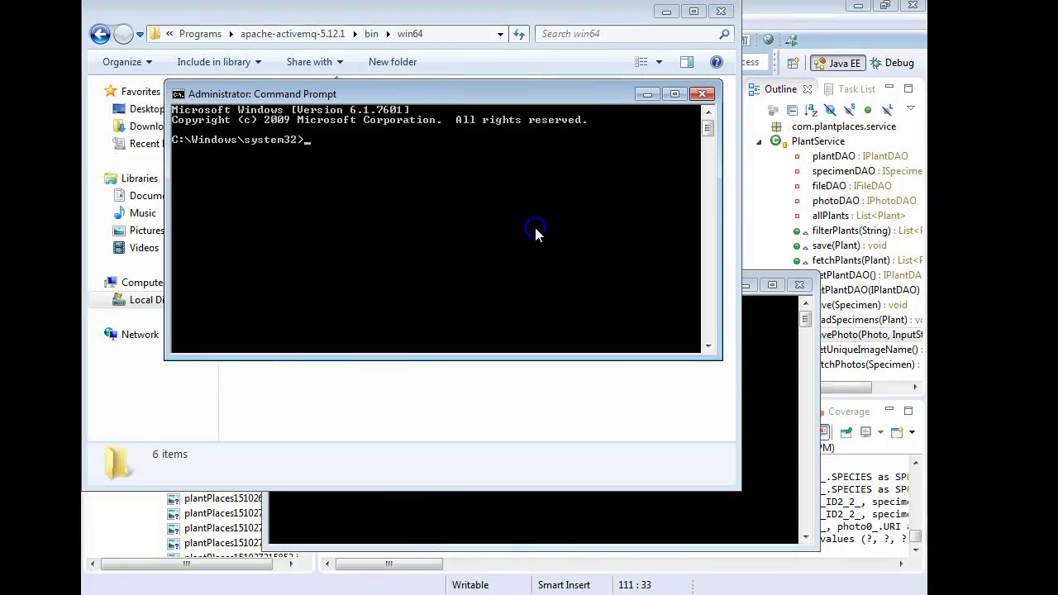
Change the administrator prompt's directory to the drive root and into C:\Programs
{"action": "type", "text": "cd "}
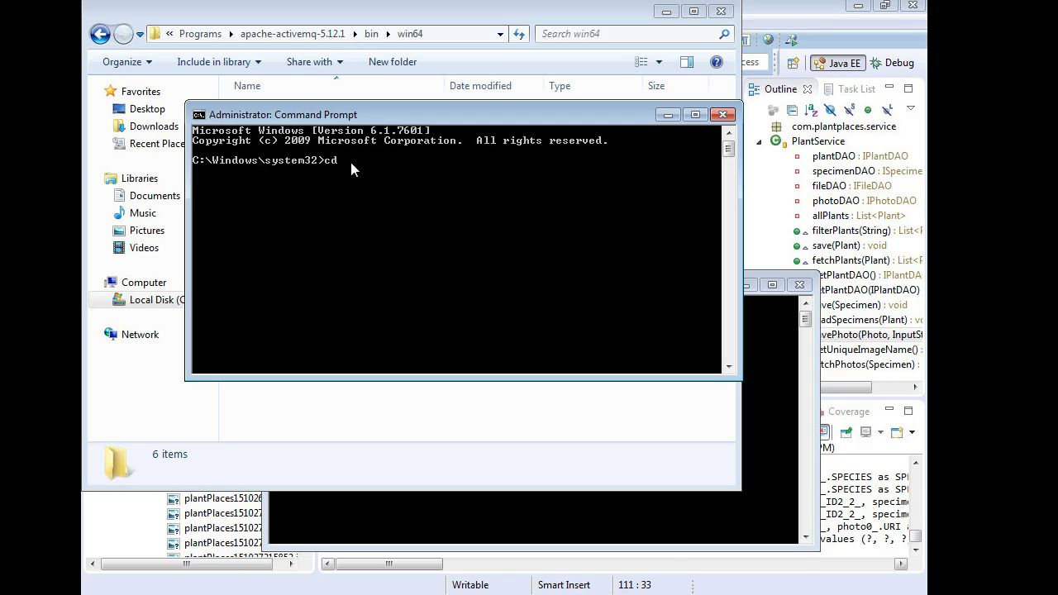
{"action": "type", "text": "\\"}
{"action": "key", "text": "Return"}
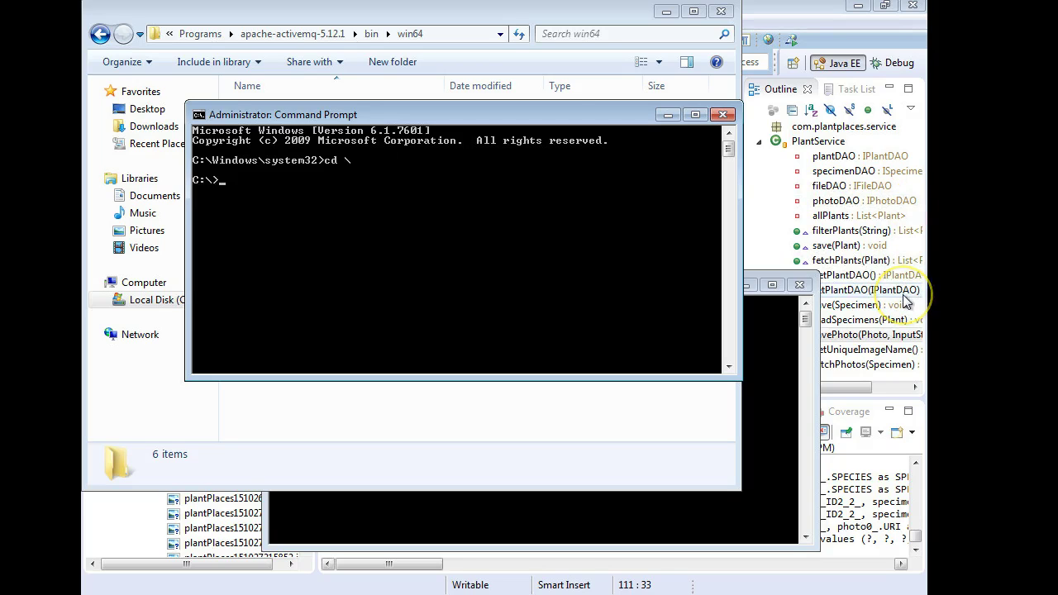
{"action": "type", "text": "cd \"Program Files\""}
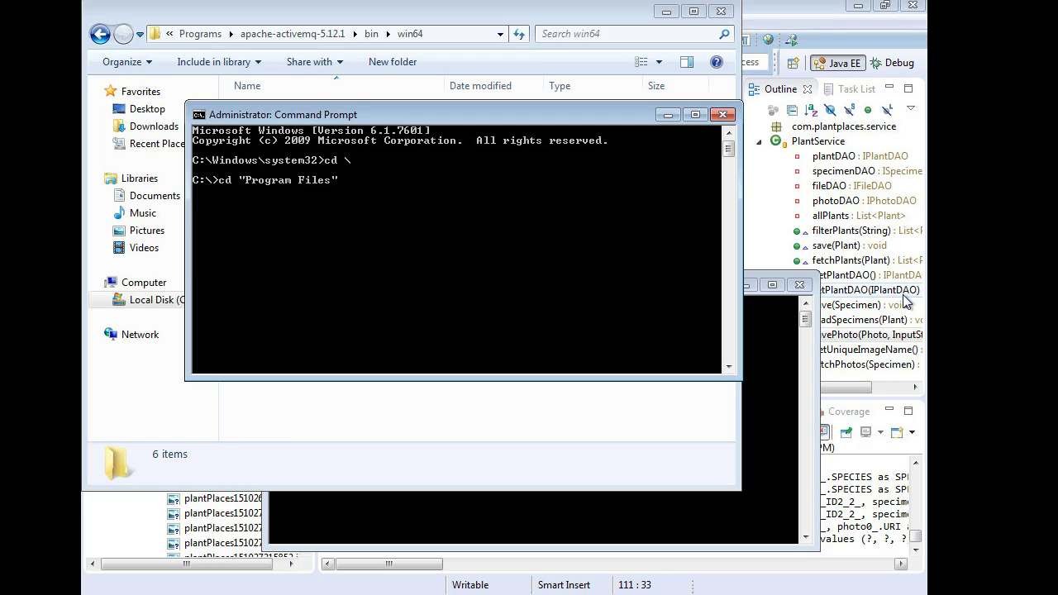
{"action": "key", "text": "Tab"}
{"action": "key", "text": "Tab"}
{"action": "key", "text": "Tab"}
{"action": "key", "text": "Return"}
Change the directory through apache-activemq-5.12.1 and bin to the win64 folder
{"action": "type", "text": "cd s"}
{"action": "key", "text": "BackSpace"}
{"action": "type", "text": "ap"}
{"action": "key", "text": "Tab"}
{"action": "key", "text": "Return"}
{"action": "type", "text": "cd bin"}
{"action": "key", "text": "Return"}
{"action": "type", "text": "cd win"}
{"action": "key", "text": "Tab"}
{"action": "key", "text": "Tab"}
{"action": "key", "text": "Return"}
Run InstallService.bat in the administrator prompt to install the ActiveMQ service
{"action": "type", "text": "Instal"}
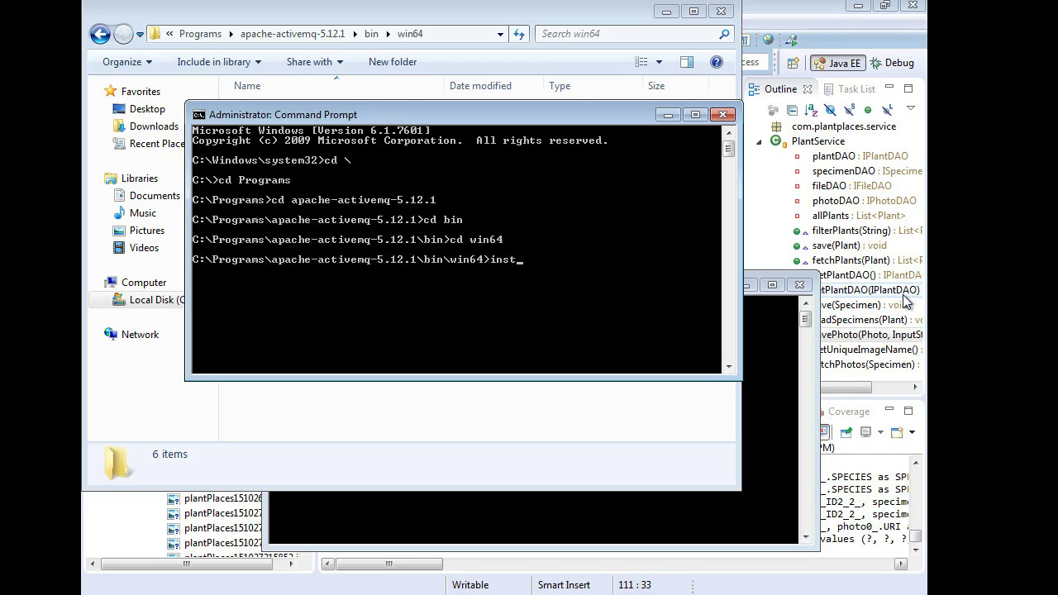
{"action": "key", "text": "Tab"}
{"action": "key", "text": "Return"}
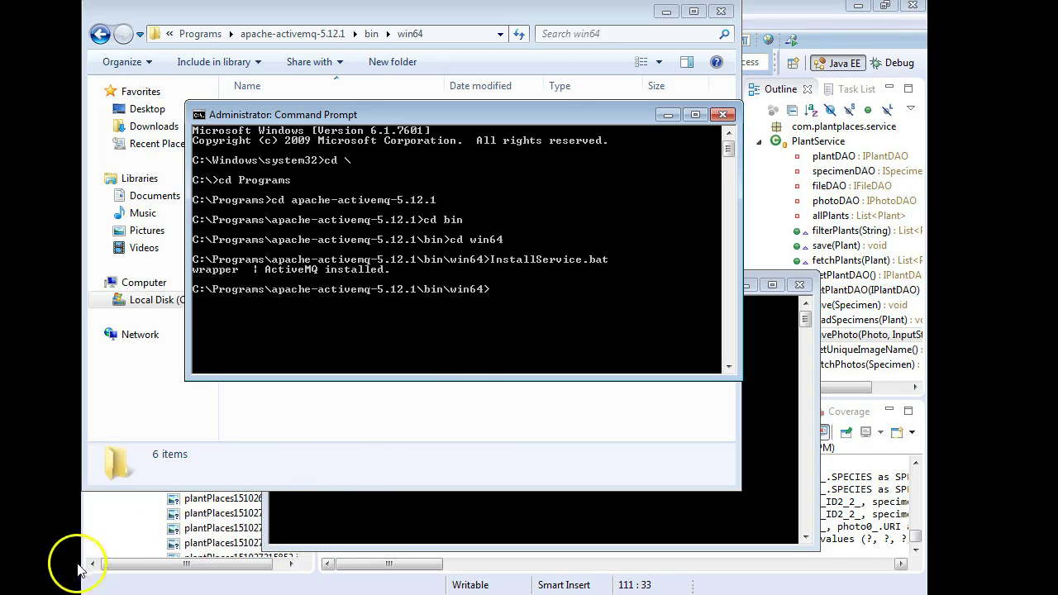
Find the Windows Services console by searching for "serv" and open it
{"action": "left_click", "coordinate": [116, 583]}
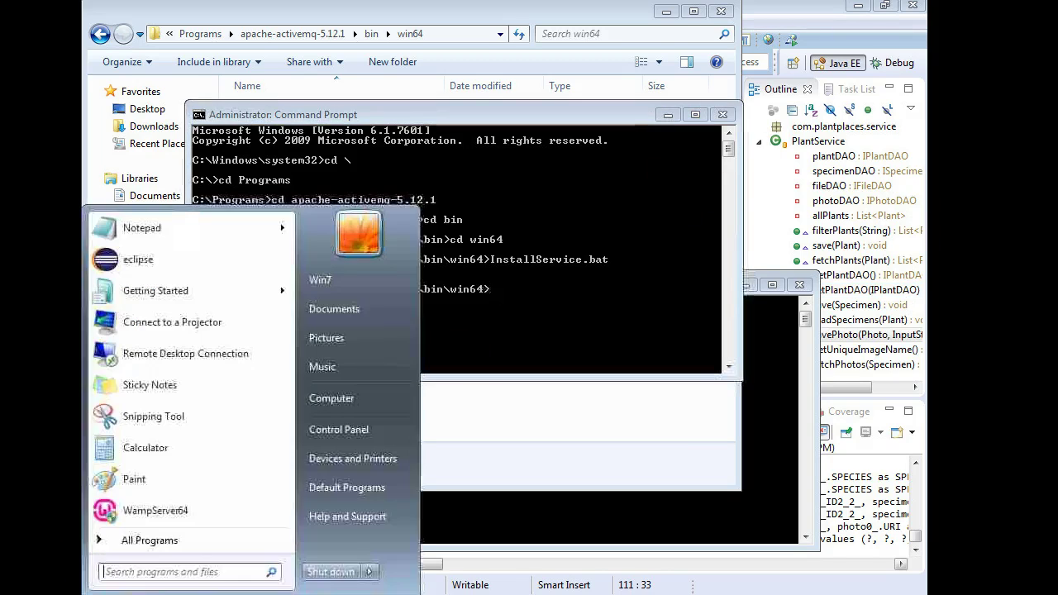
{"action": "left_click", "coordinate": [137, 544]}
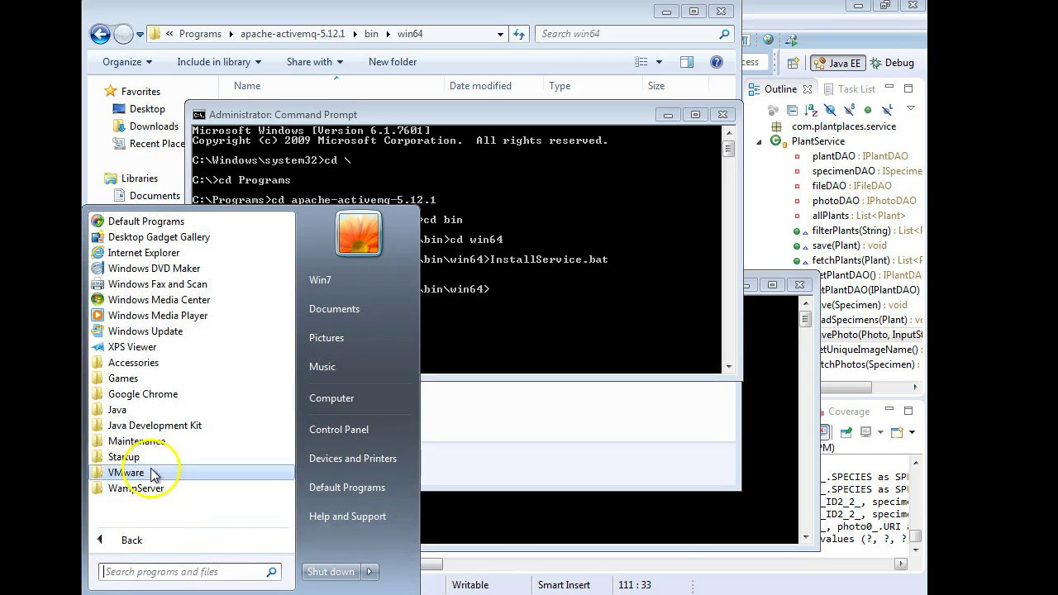
{"action": "left_click", "coordinate": [157, 571]}
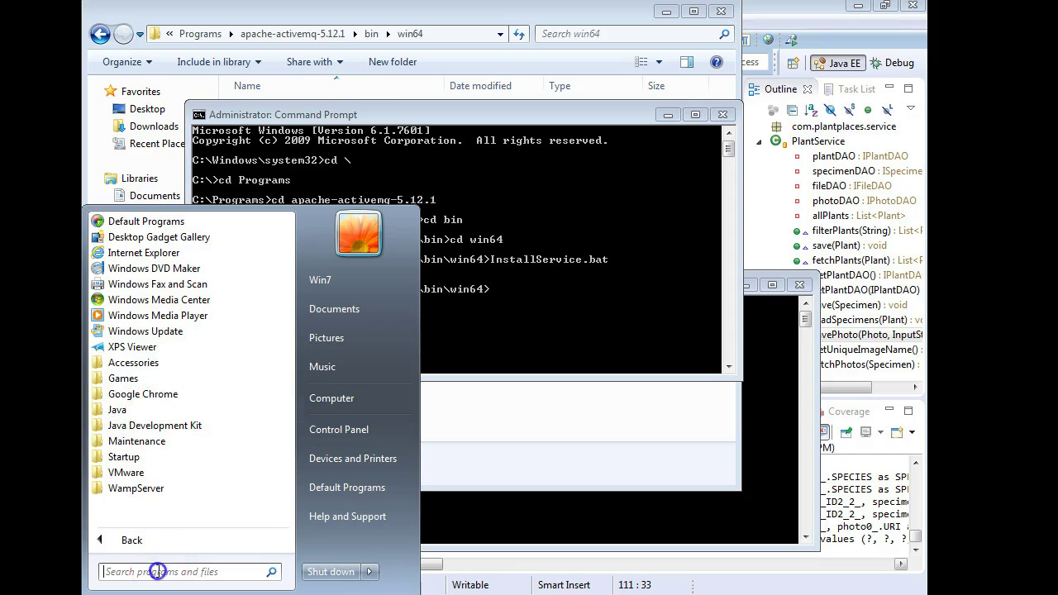
{"action": "type", "text": "serv"}
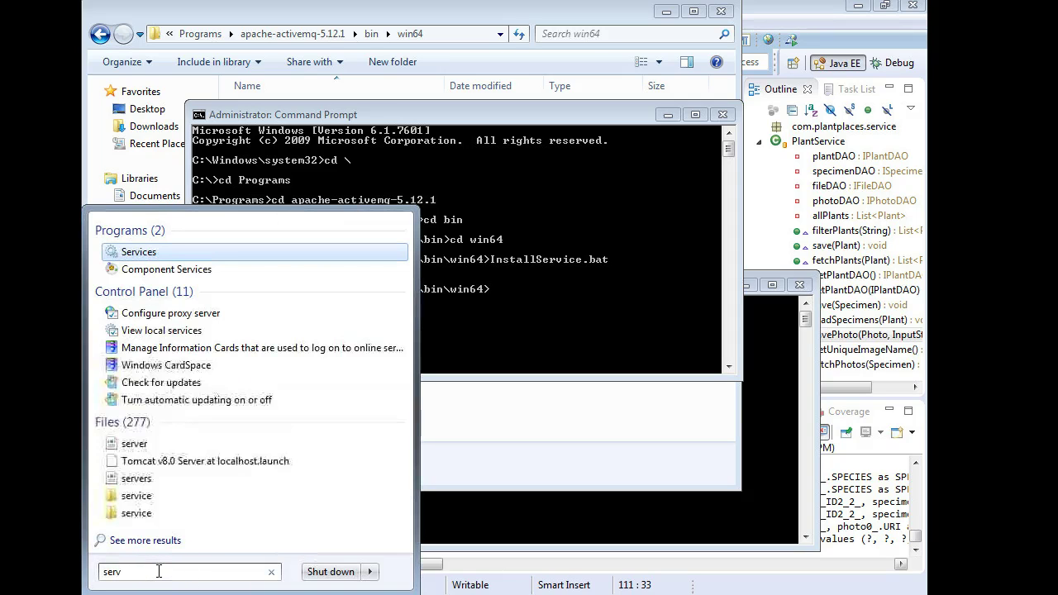
{"action": "left_click", "coordinate": [141, 248]}
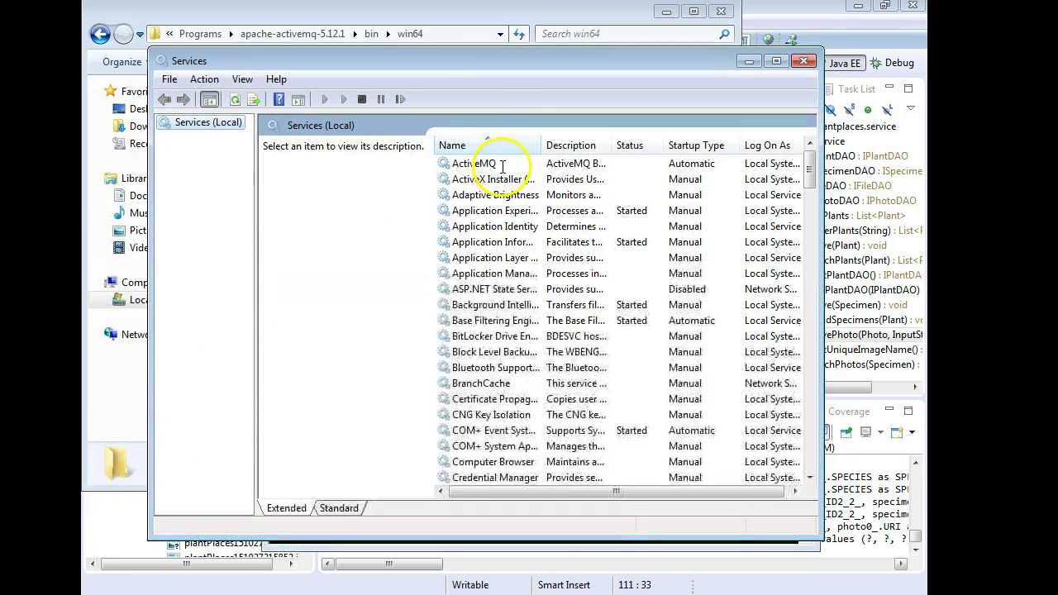
Widen the Services window and start the ActiveMQ service
{"action": "left_click", "coordinate": [502, 165]}
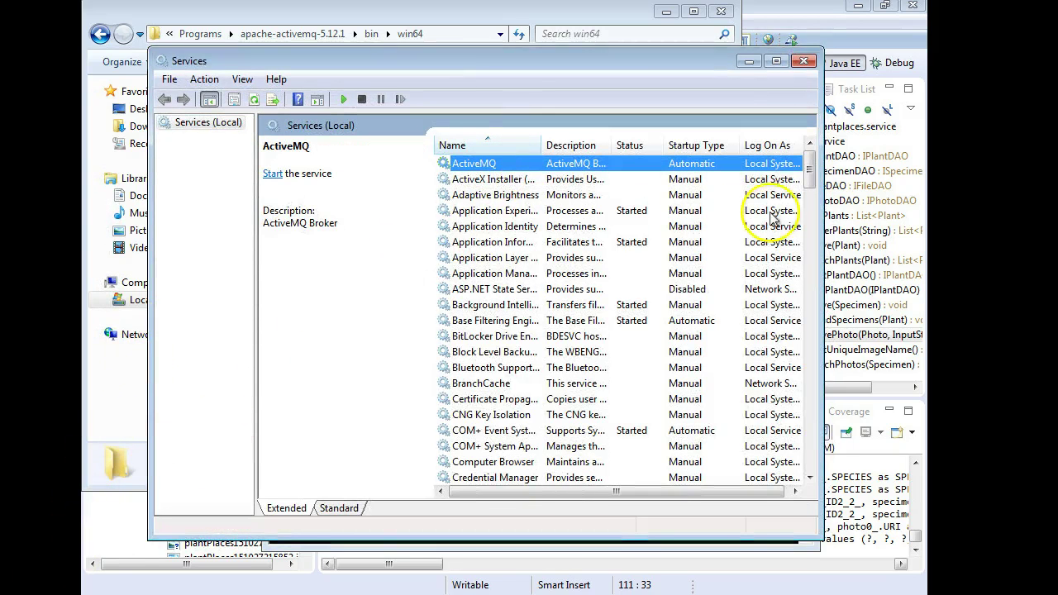
{"action": "left_click_drag", "start_coordinate": [821, 181], "coordinate": [924, 180]}
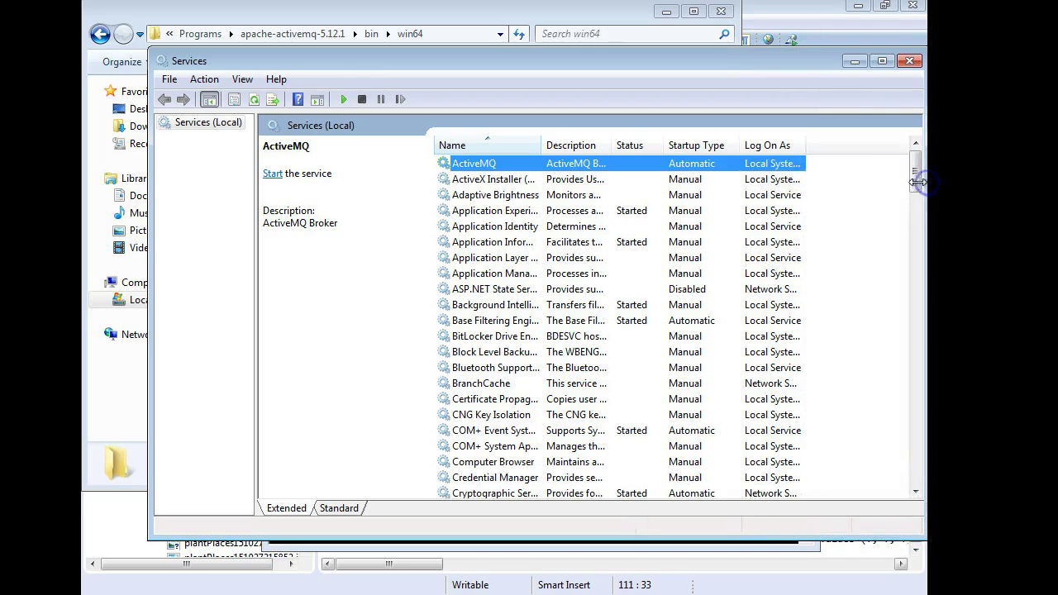
{"action": "right_click", "coordinate": [633, 165]}
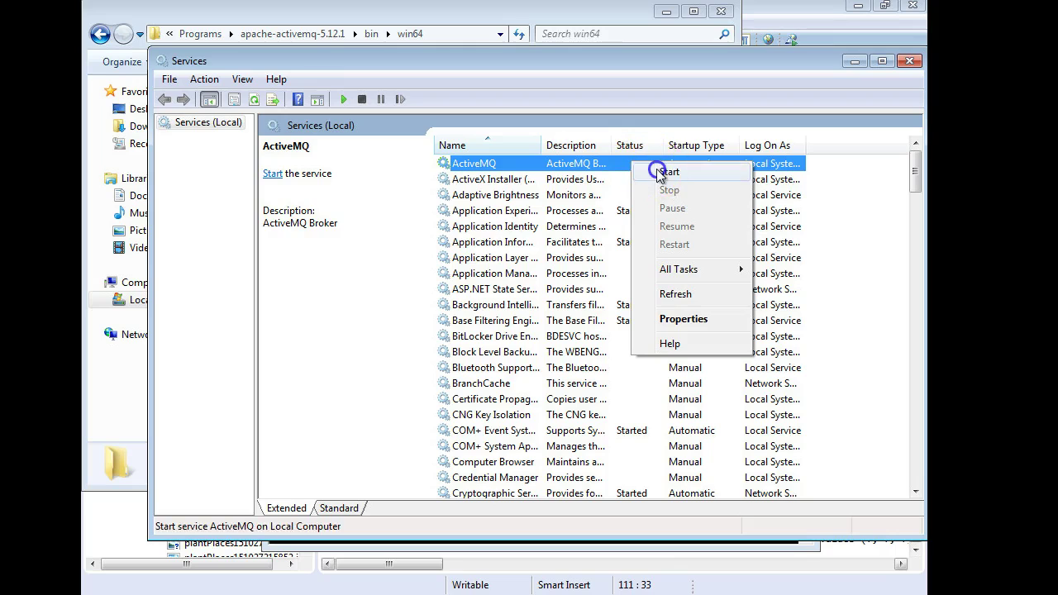
{"action": "left_click", "coordinate": [661, 172]}
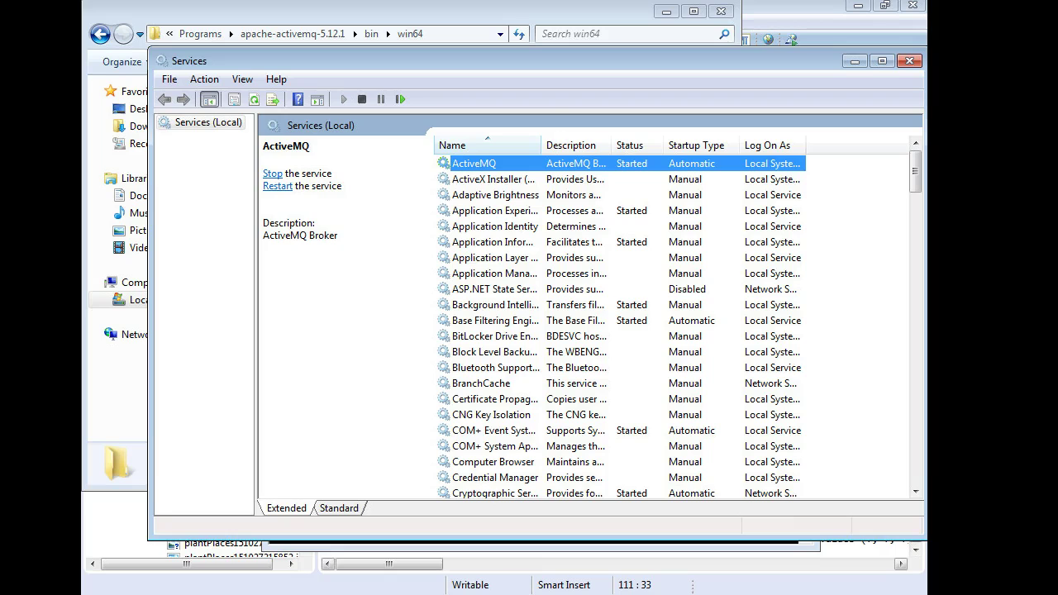
{"action": "key", "text": "alt+Tab"}
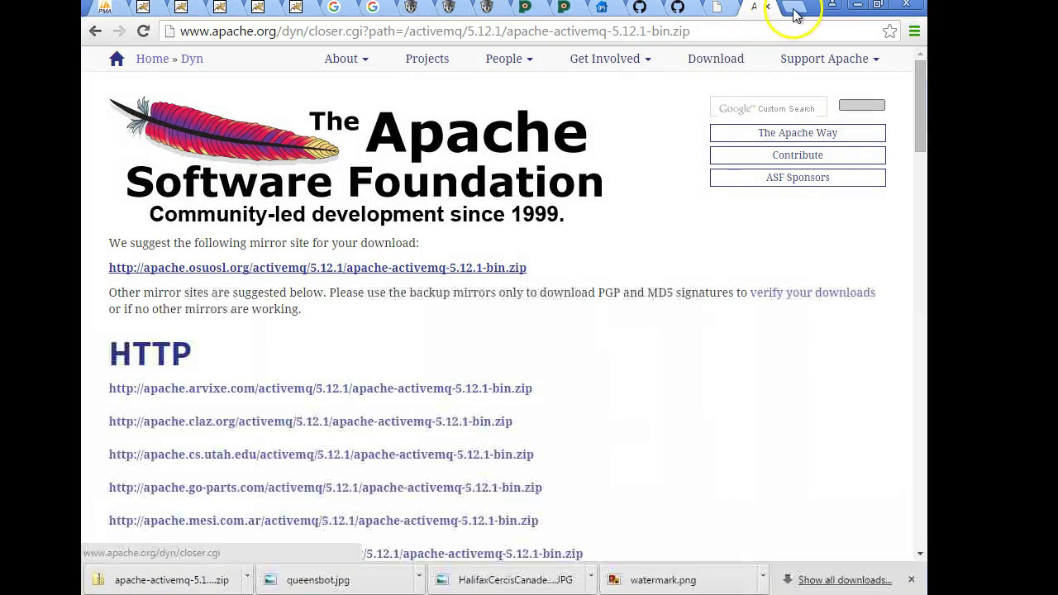
{"action": "left_click", "coordinate": [794, 11]}
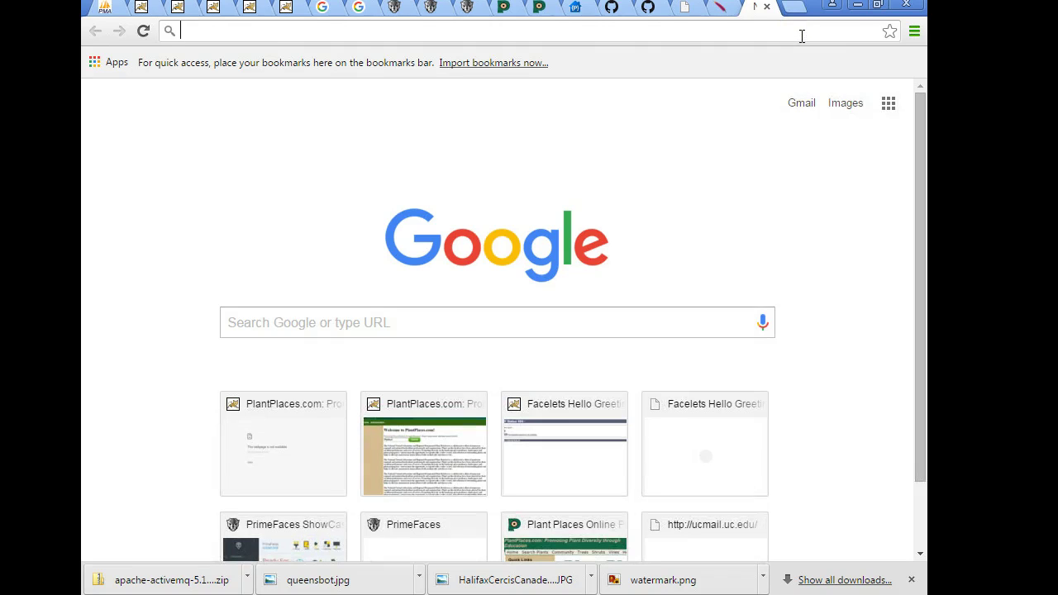
{"action": "type", "text": "http"}
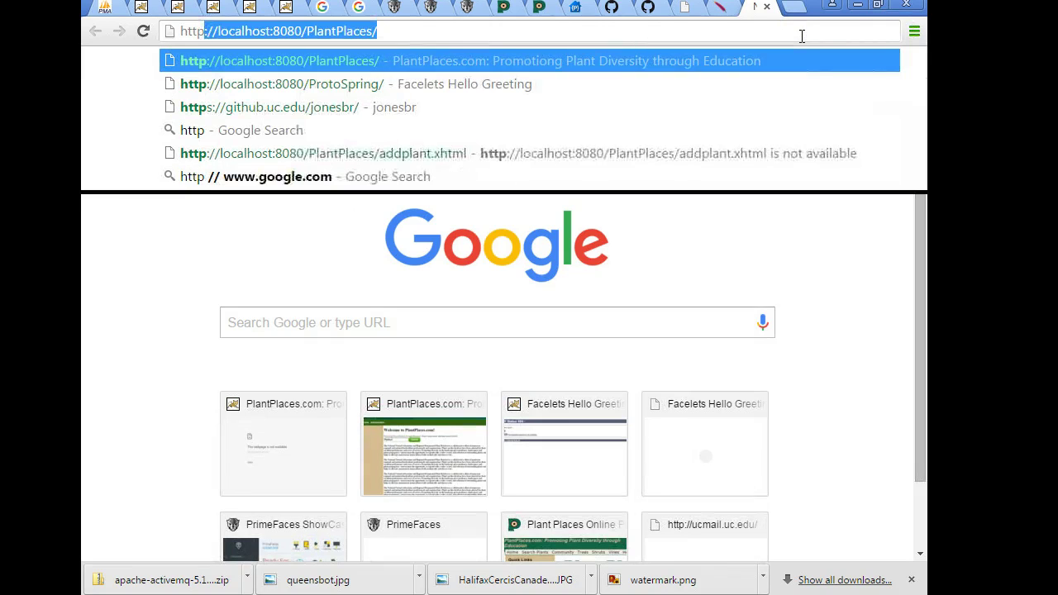
{"action": "type", "text": "://local"}
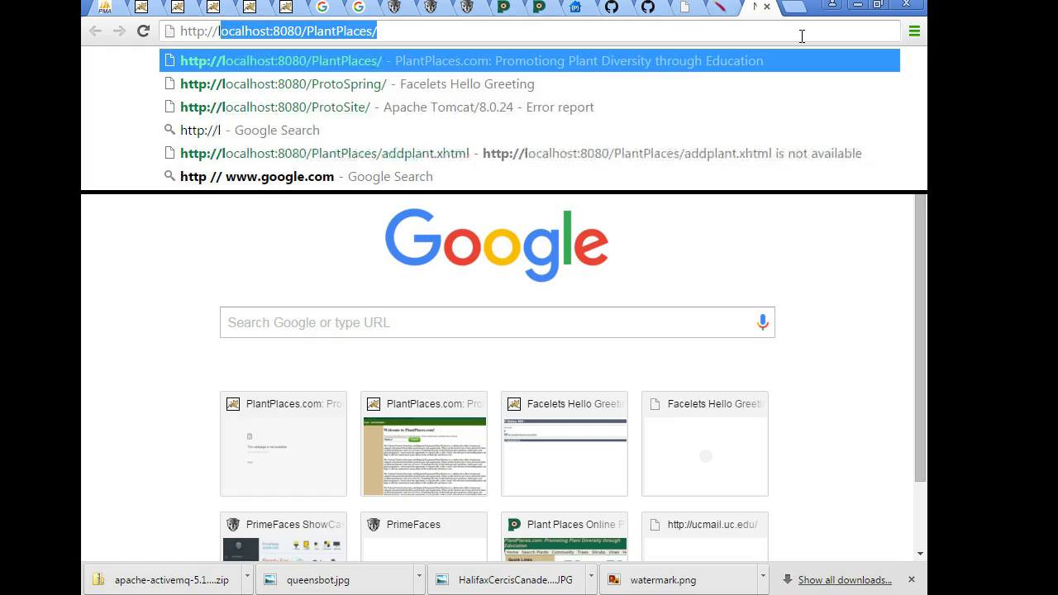
{"action": "type", "text": "host"}
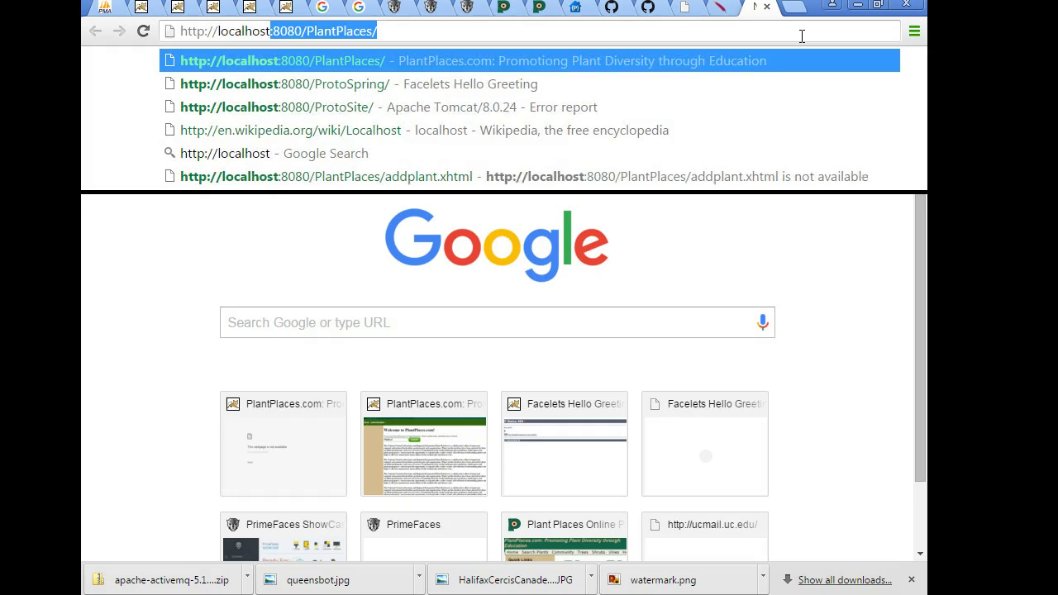
{"action": "type", "text": ":8161"}
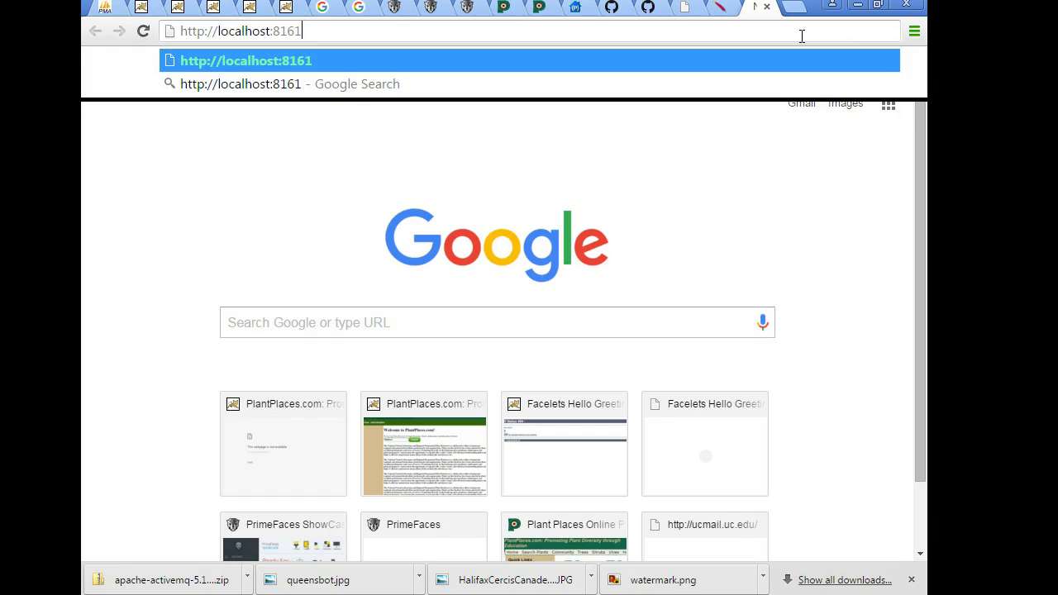
{"action": "key", "text": "Return"}
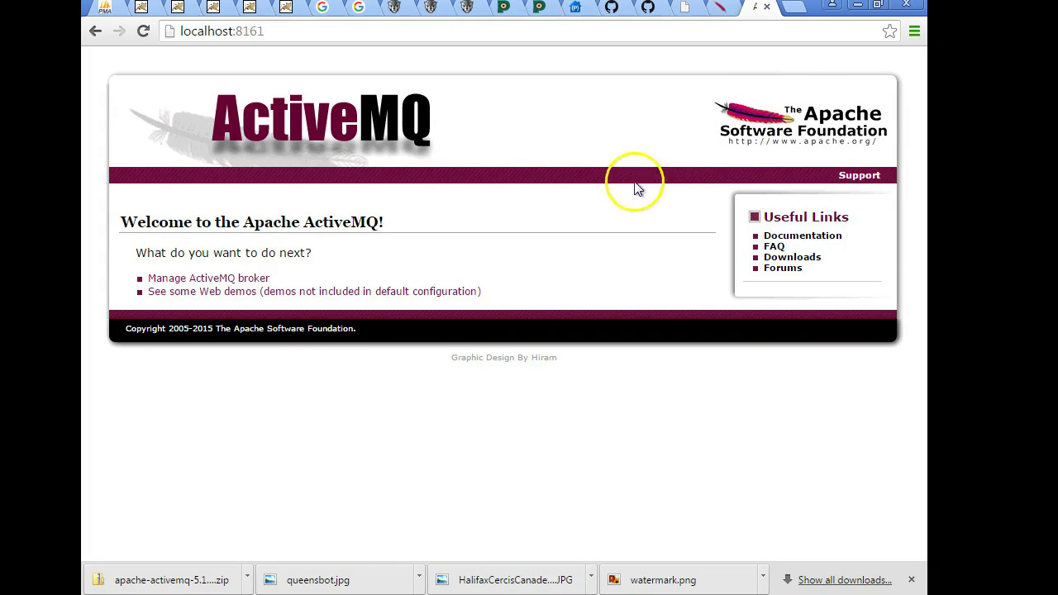
{"action": "left_click", "coordinate": [890, 32]}
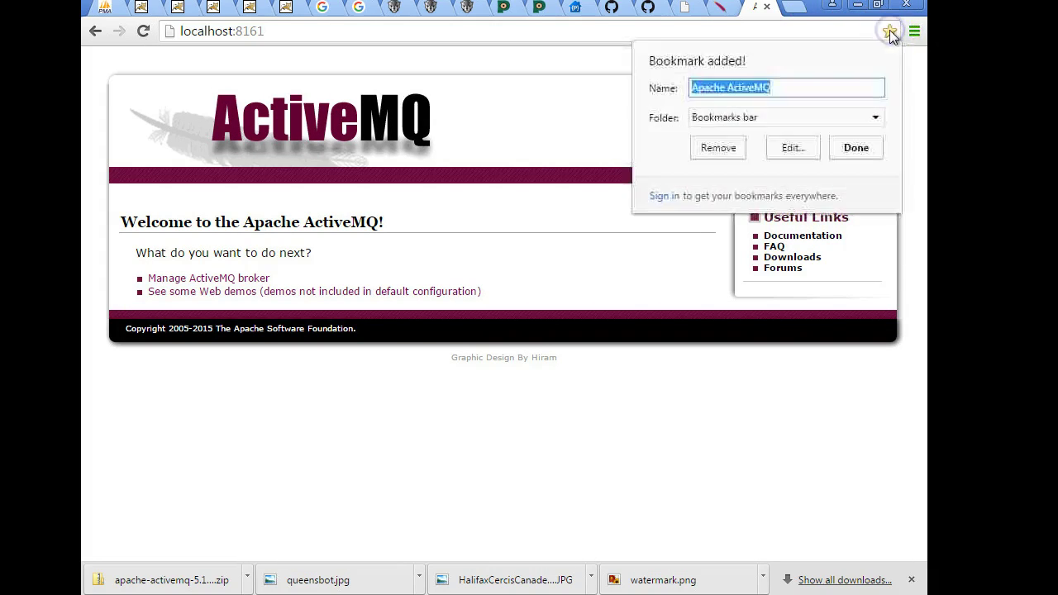
{"action": "left_click", "coordinate": [858, 154]}
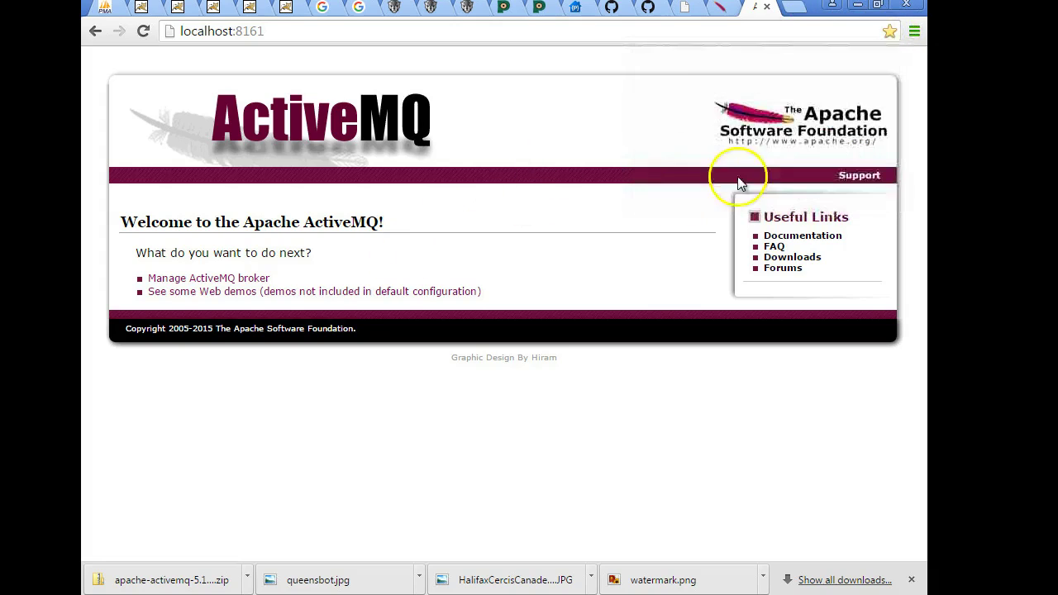
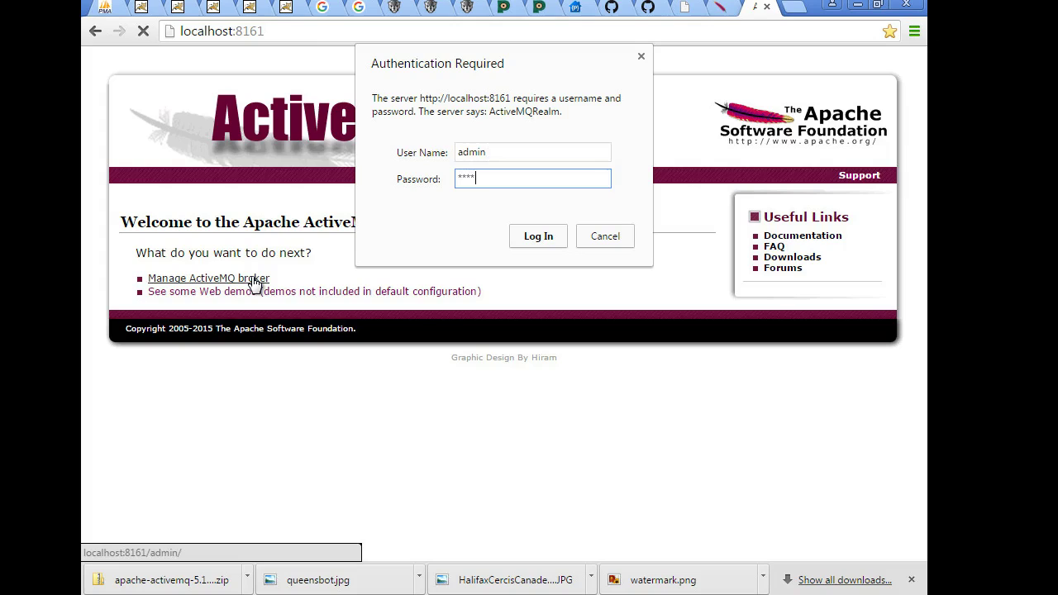
Log in to the ActiveMQ broker management page with the user name and password, and let Chrome save the password
{"action": "left_click", "coordinate": [529, 238]}
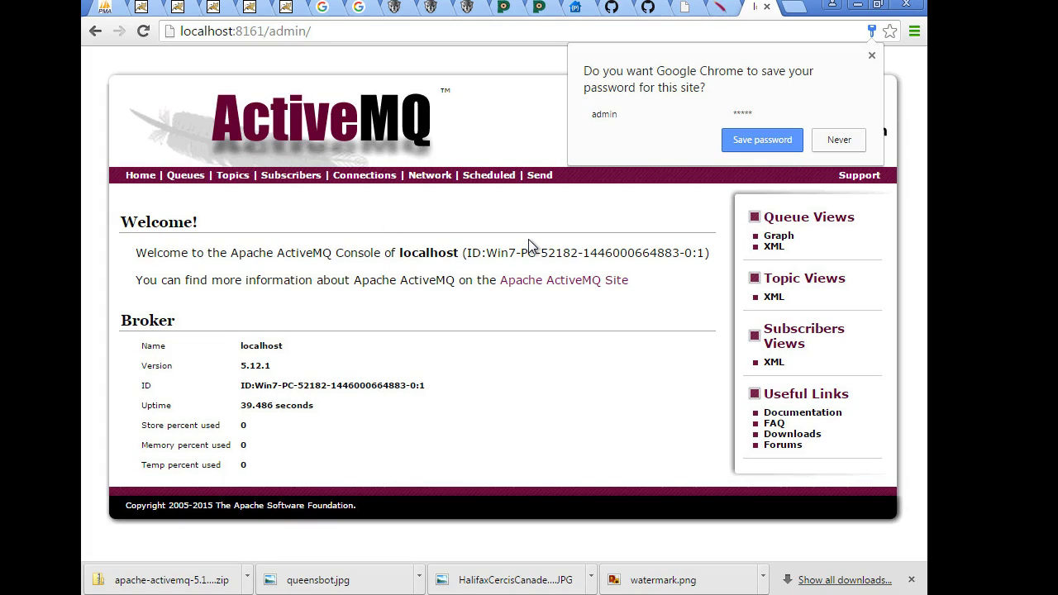
{"action": "left_click", "coordinate": [762, 138]}
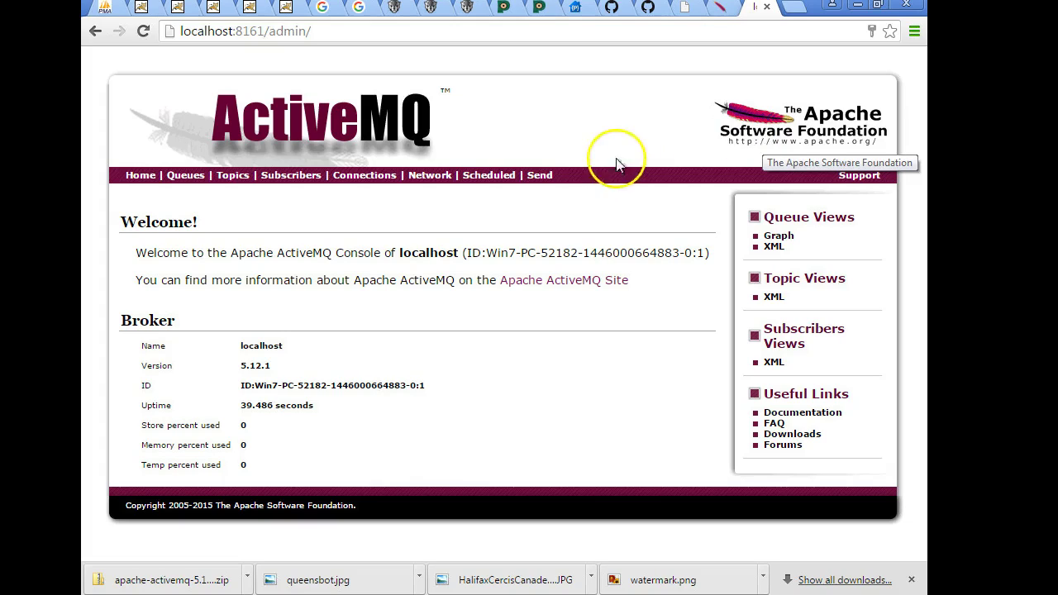
Open the Queues page of the ActiveMQ console
{"action": "left_click", "coordinate": [189, 180]}
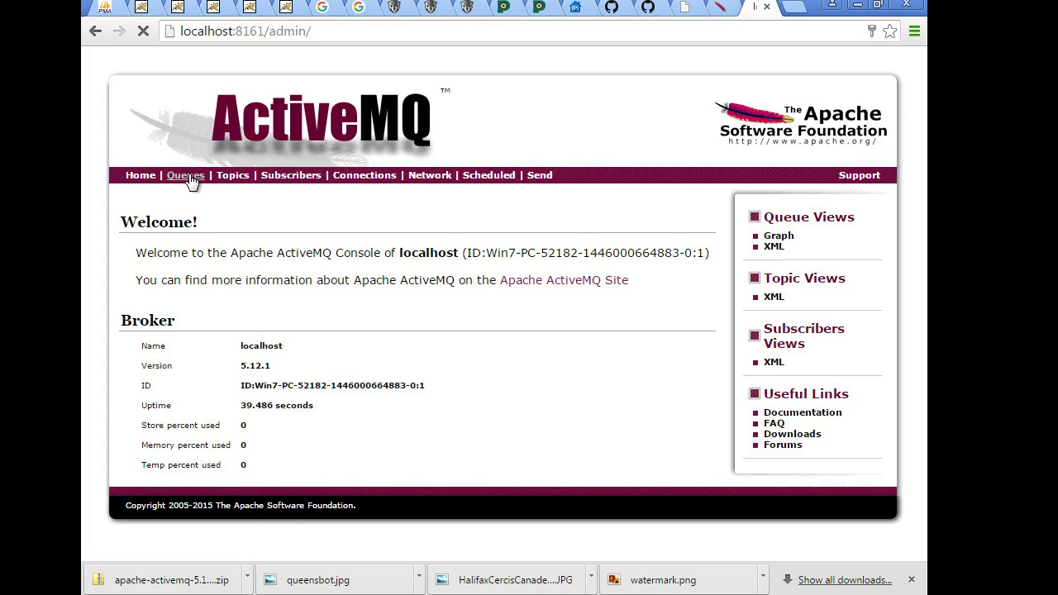